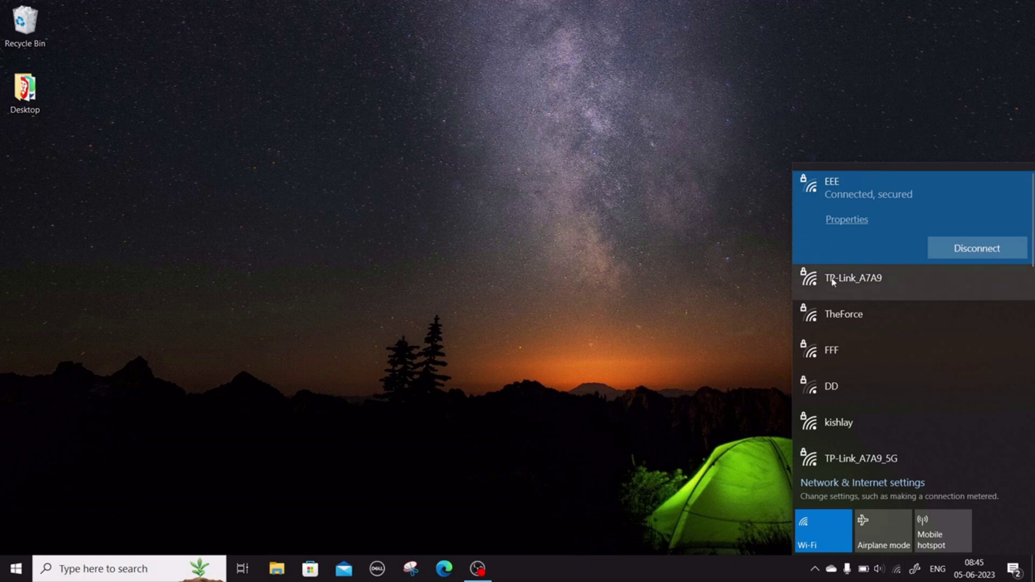
# - Join the TP-Link_A7A9 Wi-Fi network from the Windows Wi-Fi flyout
pyautogui.click(853, 277)
pyautogui.click(1001, 289)
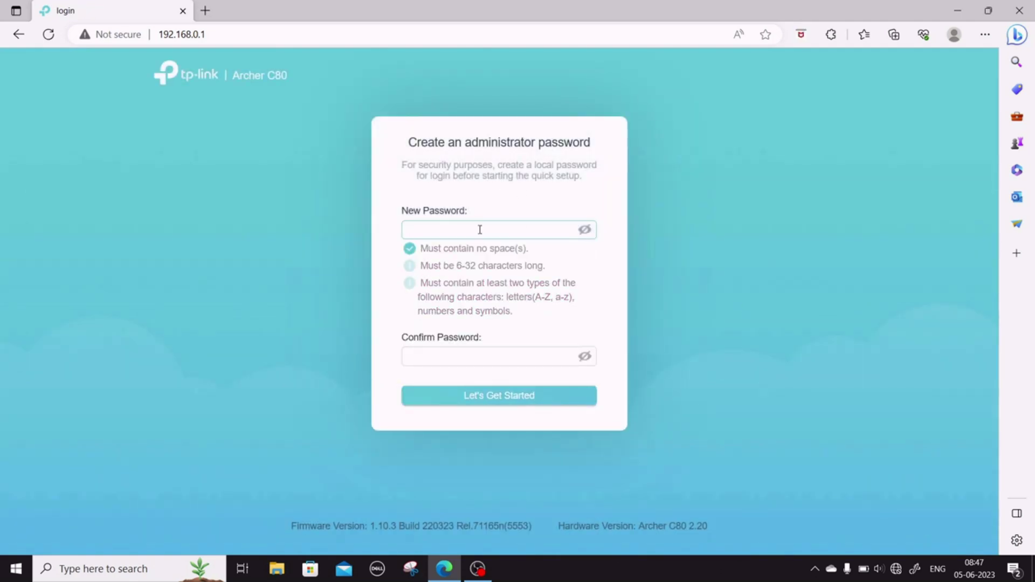
# - Create and confirm a new administrator password for the router
pyautogui.write('••••••••••')
pyautogui.press('Tab')
pyautogui.write('••••••••••')
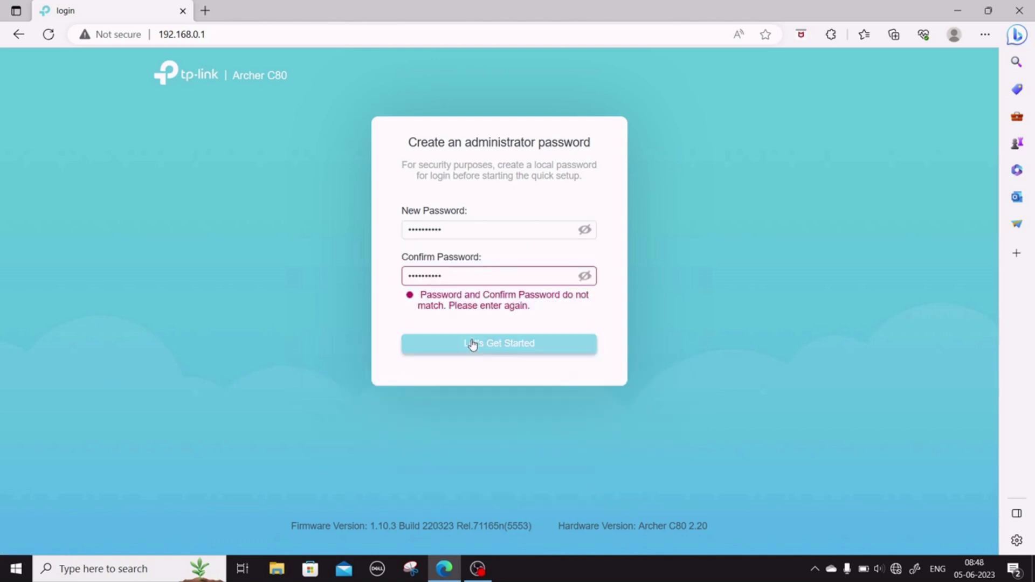
pyautogui.click(473, 344)
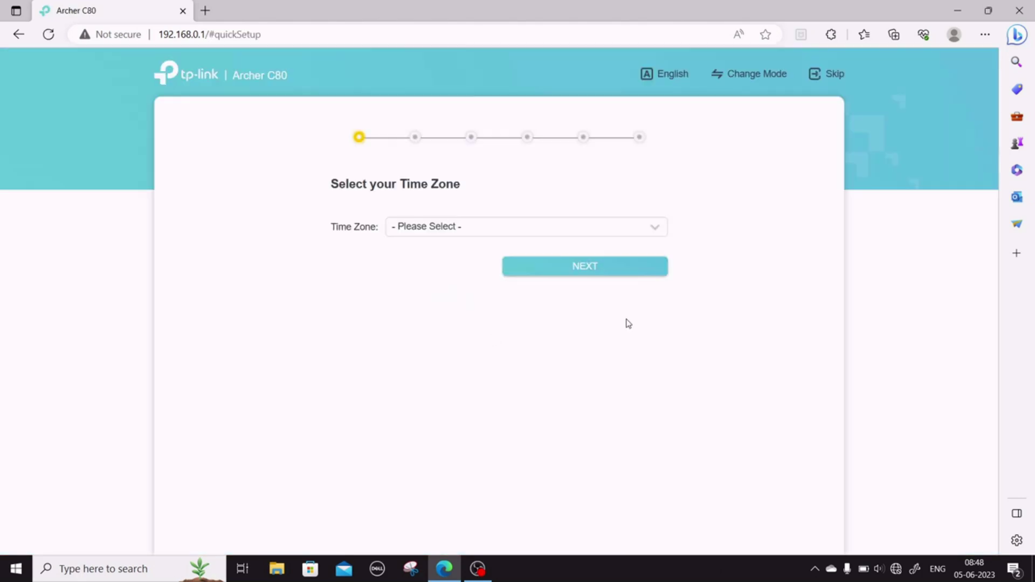
# - Choose a time zone from the quick setup time zone list
pyautogui.click(658, 229)
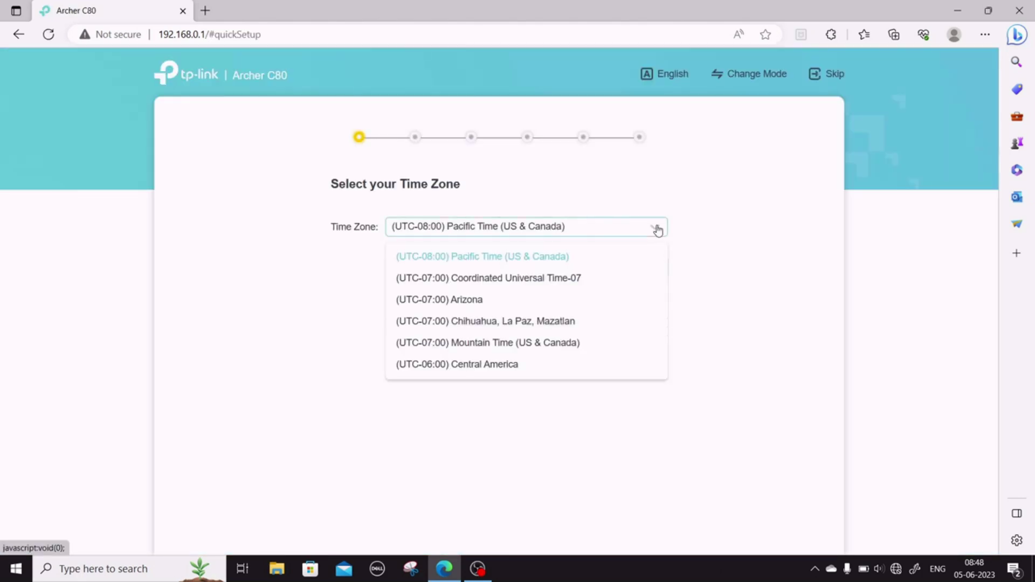
pyautogui.click(624, 232)
pyautogui.click(625, 233)
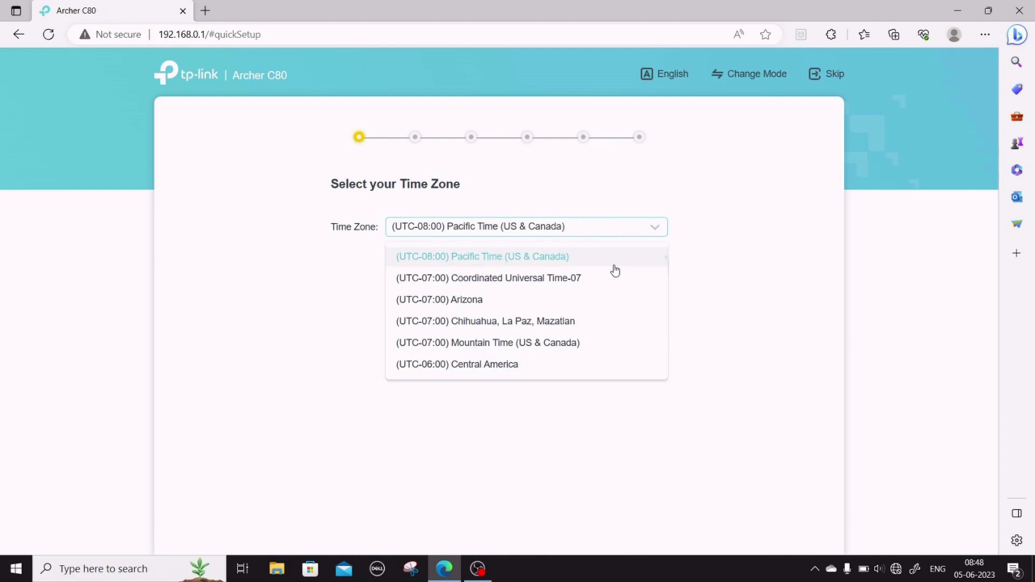
pyautogui.scroll(-15, 607, 303)
pyautogui.scroll(-2, 599, 323)
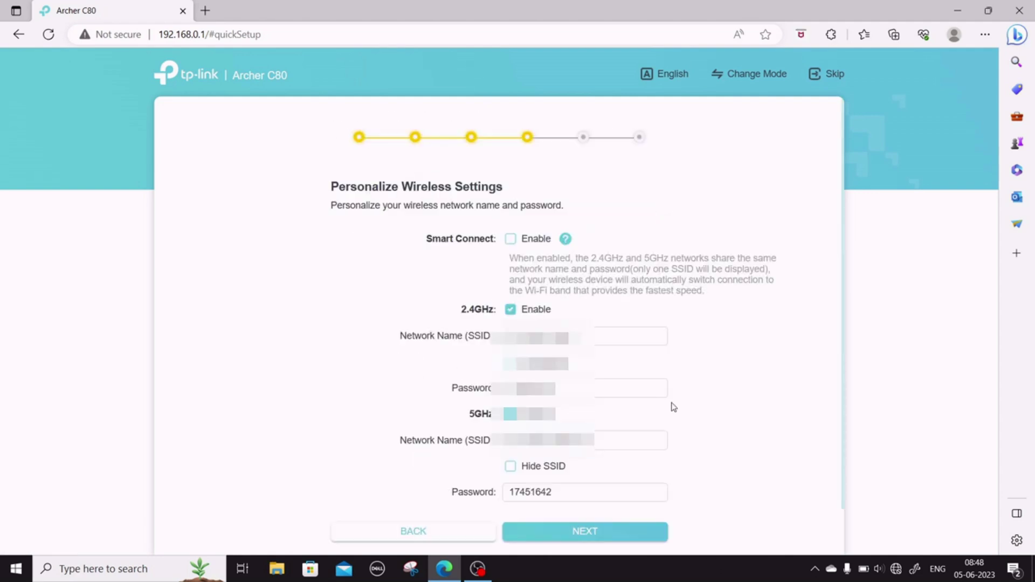
pyautogui.scroll(-1, 769, 361)
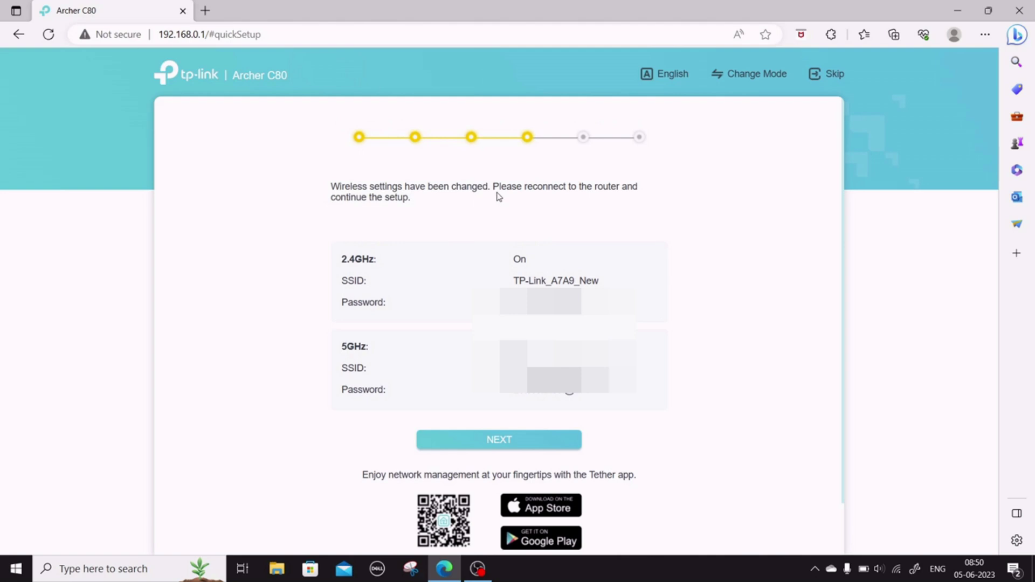
# - Continue past the wireless summary and rejoin TP-Link_A7A9_New using its security key
pyautogui.click(539, 445)
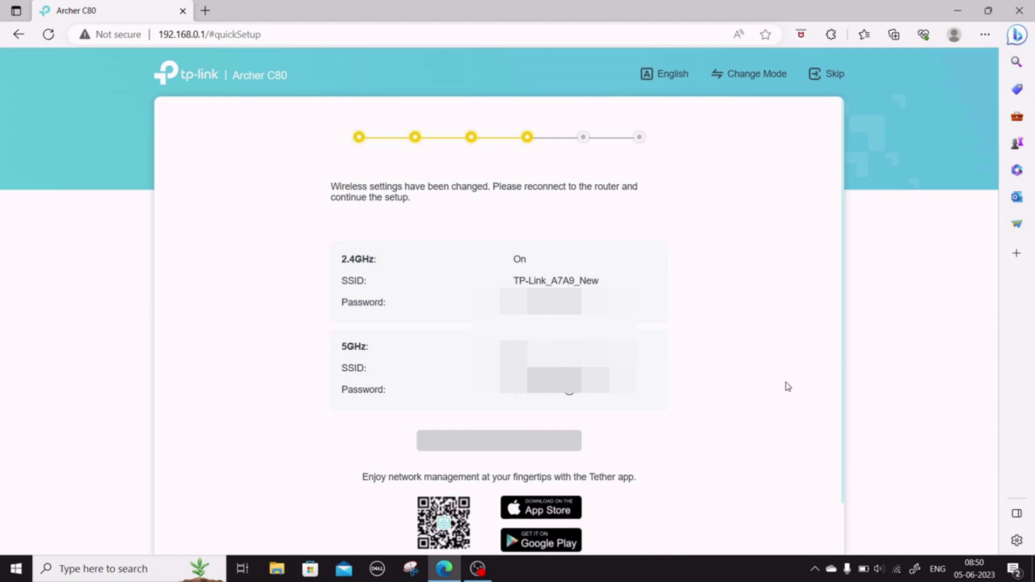
pyautogui.moveTo(900, 574)
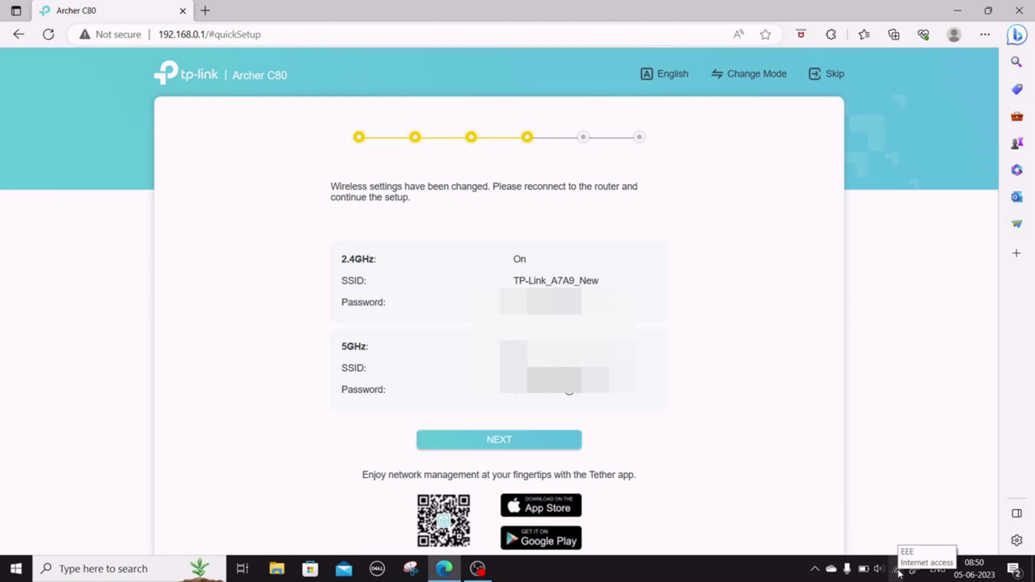
pyautogui.click(898, 570)
pyautogui.click(855, 314)
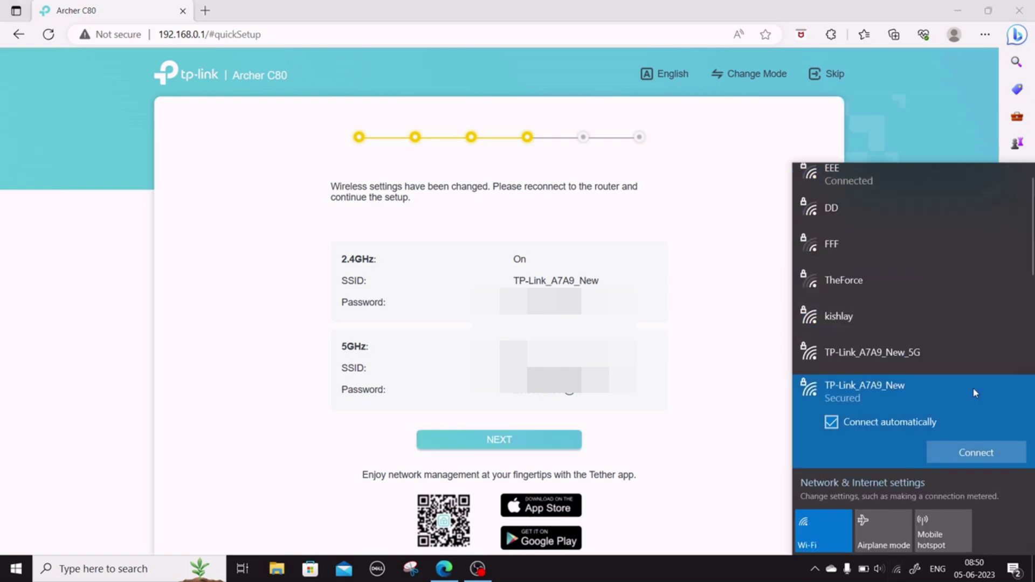
pyautogui.click(976, 453)
pyautogui.write('a')
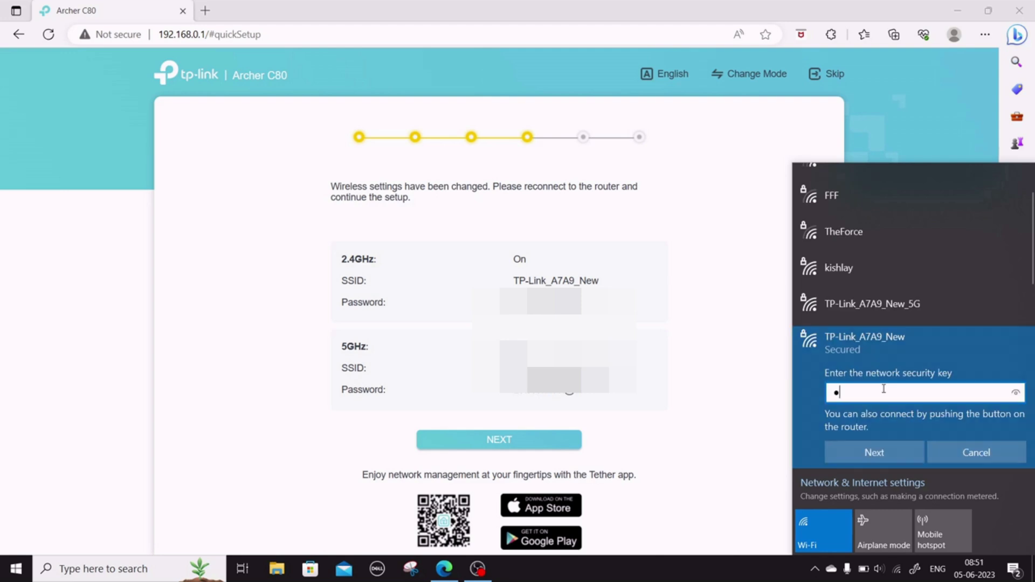
pyautogui.write('•••••••••••••')
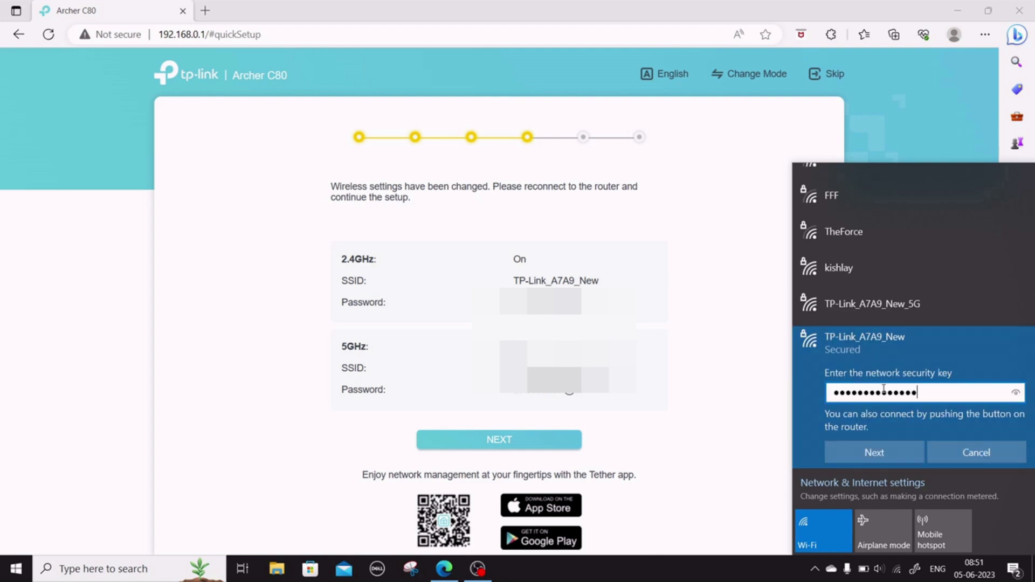
pyautogui.click(874, 453)
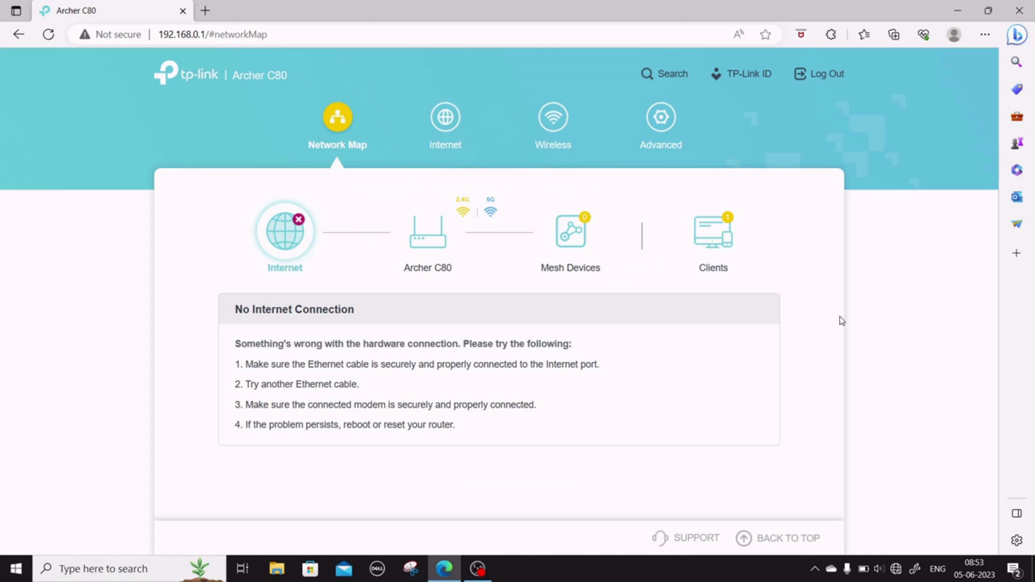
# - Set the Internet Connection Type to PPPoE on the Internet page
pyautogui.click(445, 148)
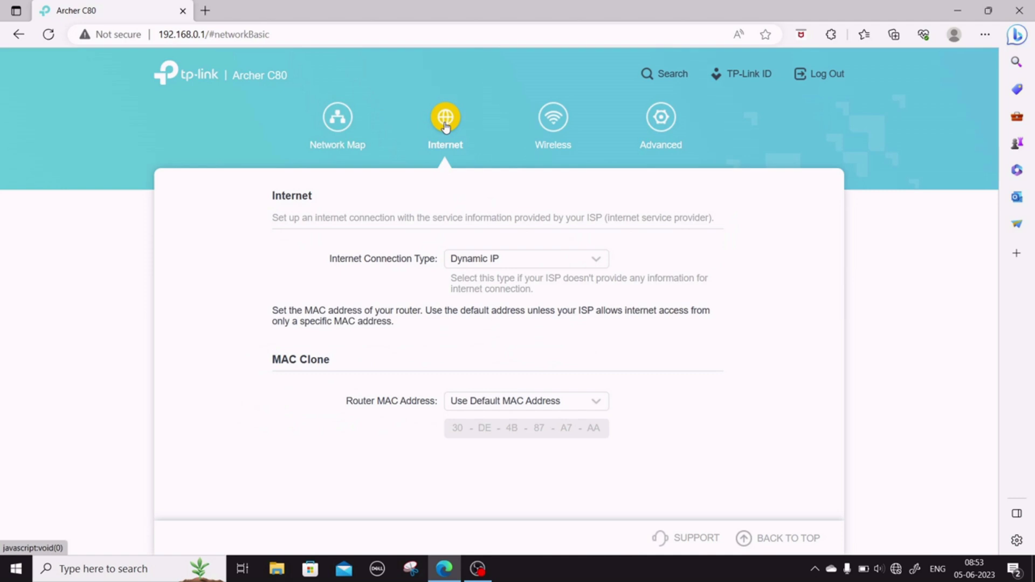
pyautogui.click(598, 261)
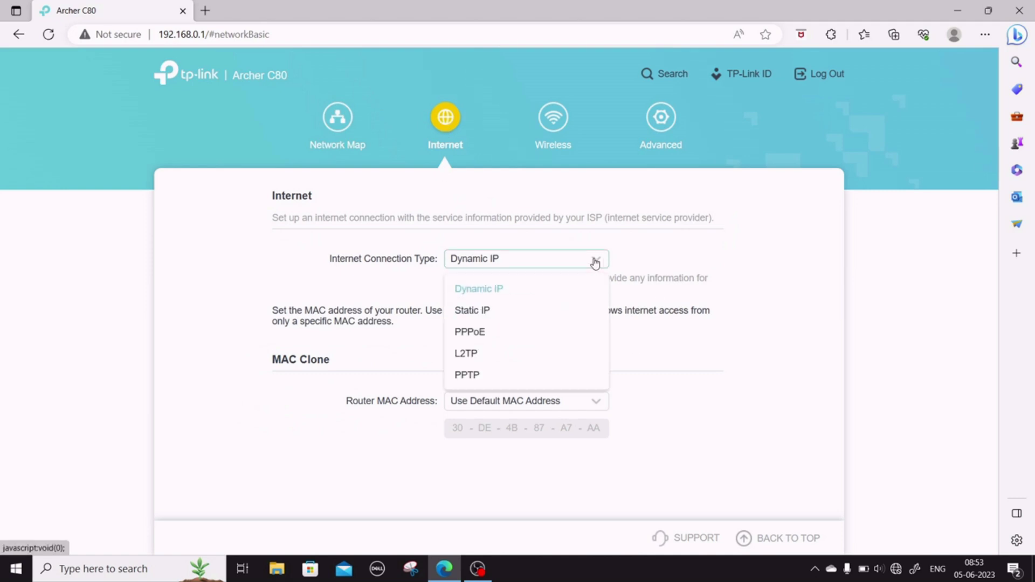
pyautogui.click(494, 332)
pyautogui.click(508, 312)
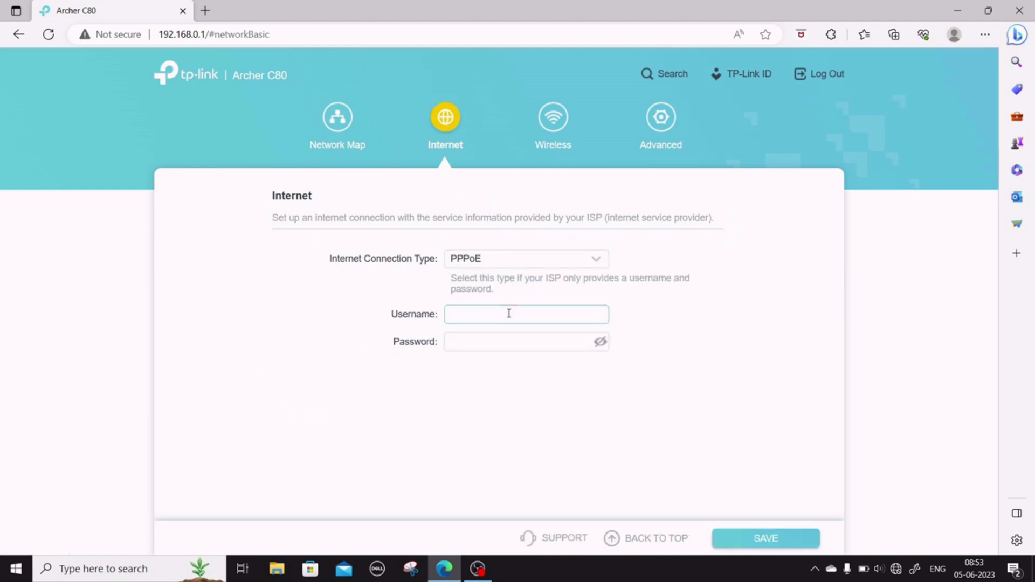
pyautogui.click(597, 261)
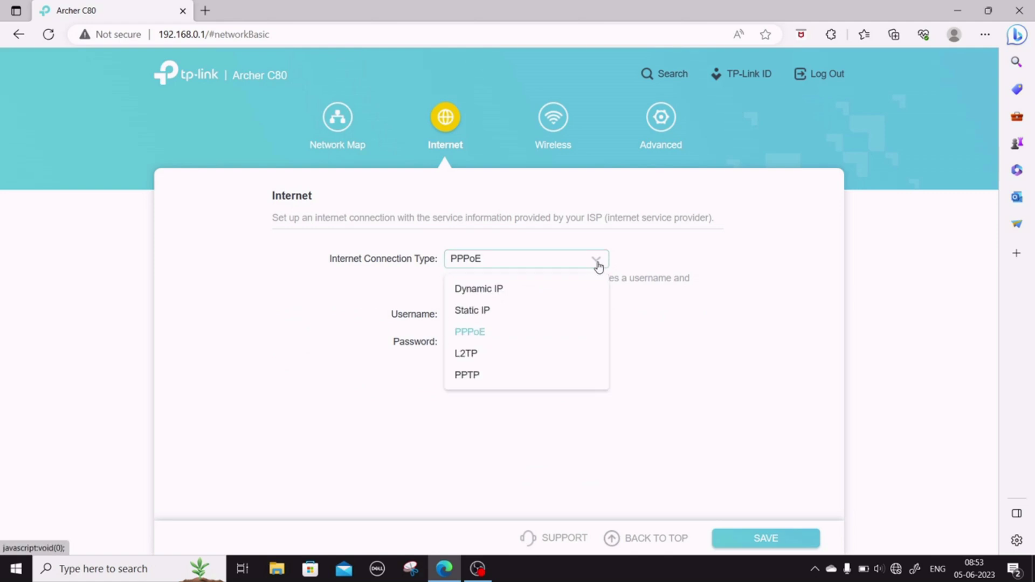
pyautogui.click(597, 265)
# - Look through Advanced > Operation Mode, then return to the Network Map
pyautogui.click(490, 314)
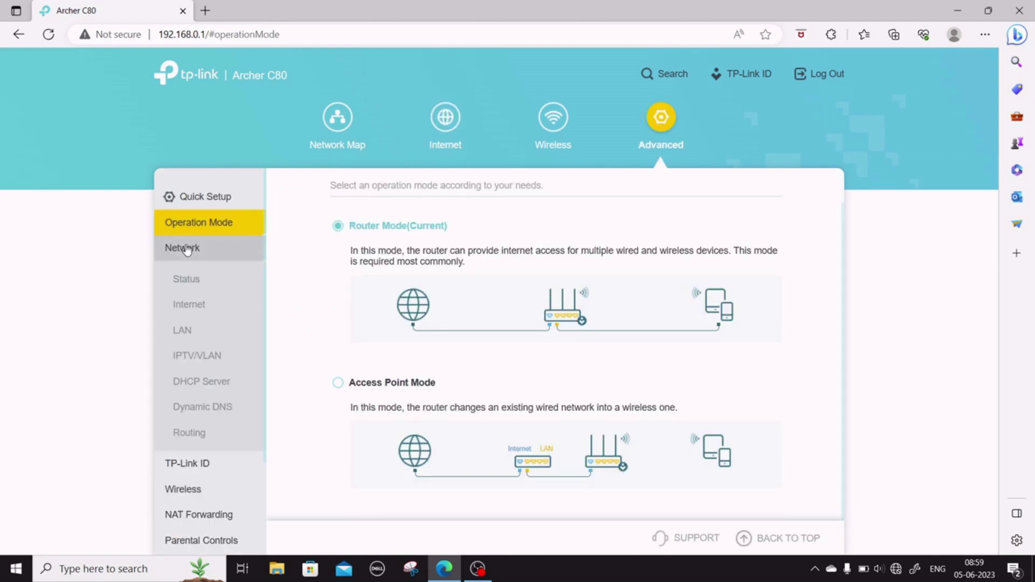
pyautogui.click(186, 249)
pyautogui.click(186, 249)
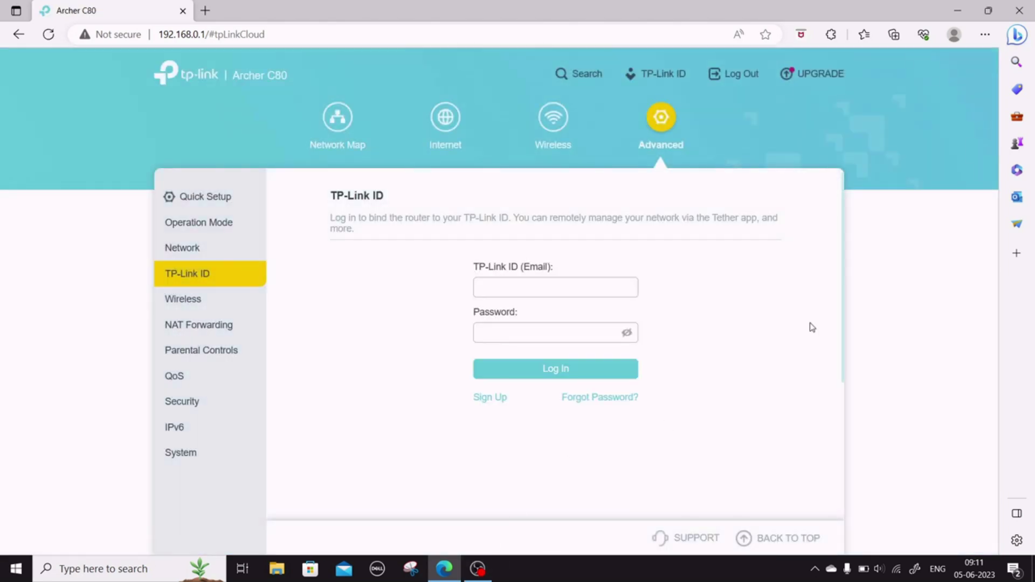
pyautogui.click(195, 248)
pyautogui.click(196, 227)
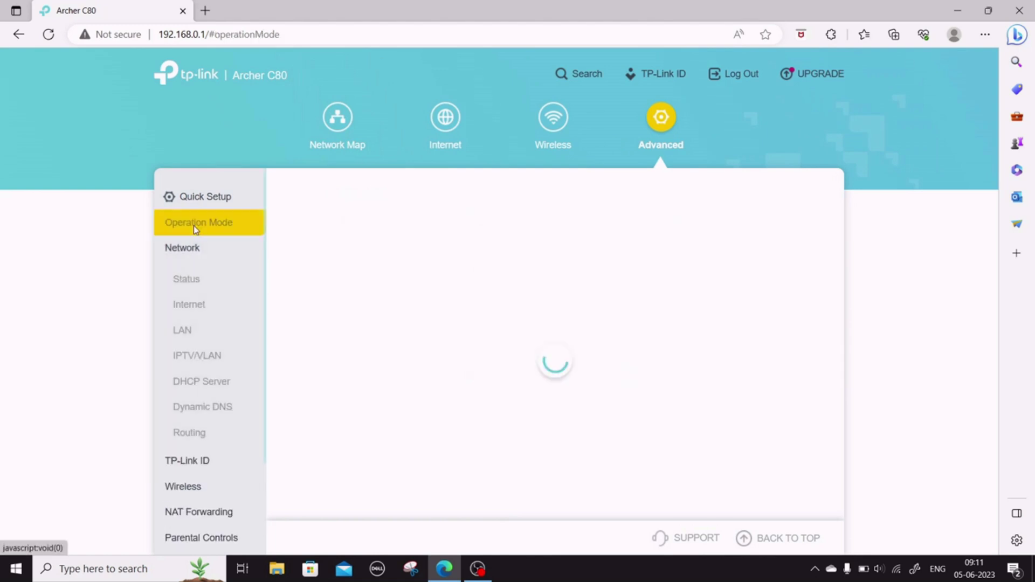
pyautogui.scroll(-1, 485, 335)
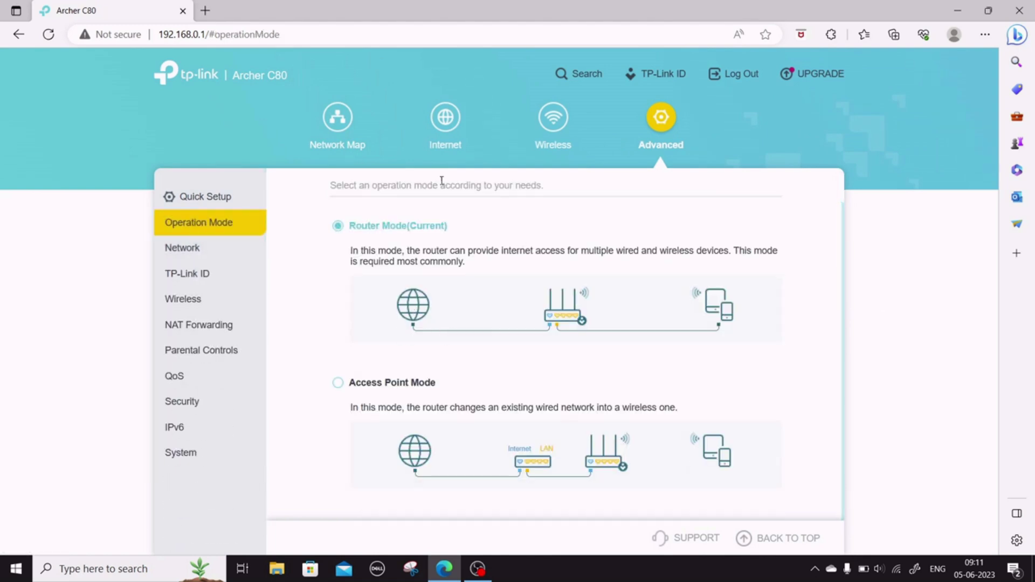
pyautogui.click(445, 141)
pyautogui.click(340, 143)
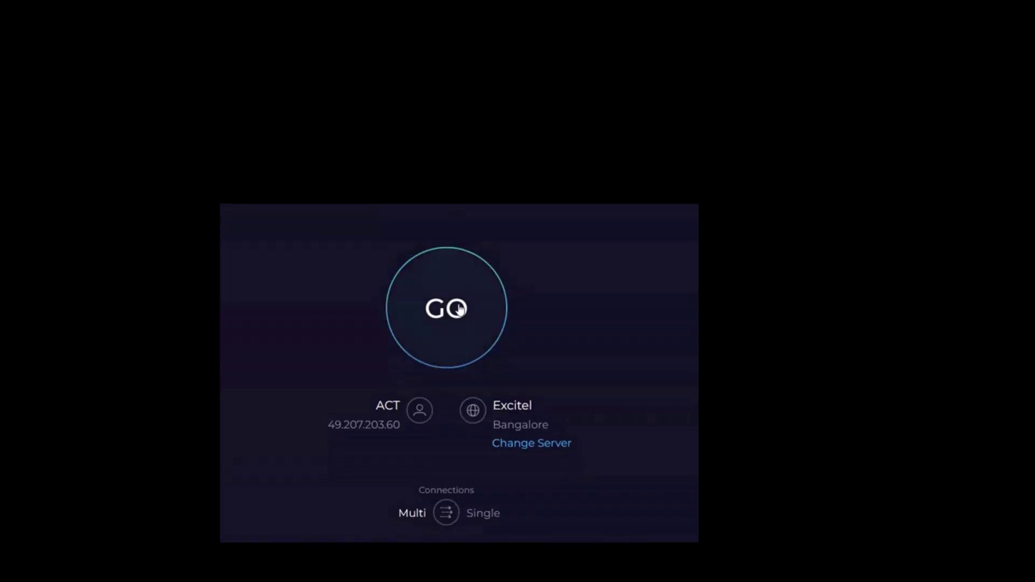
# - Run a Speedtest on the ACT connection against the Excitel Bangalore server
pyautogui.click(459, 308)
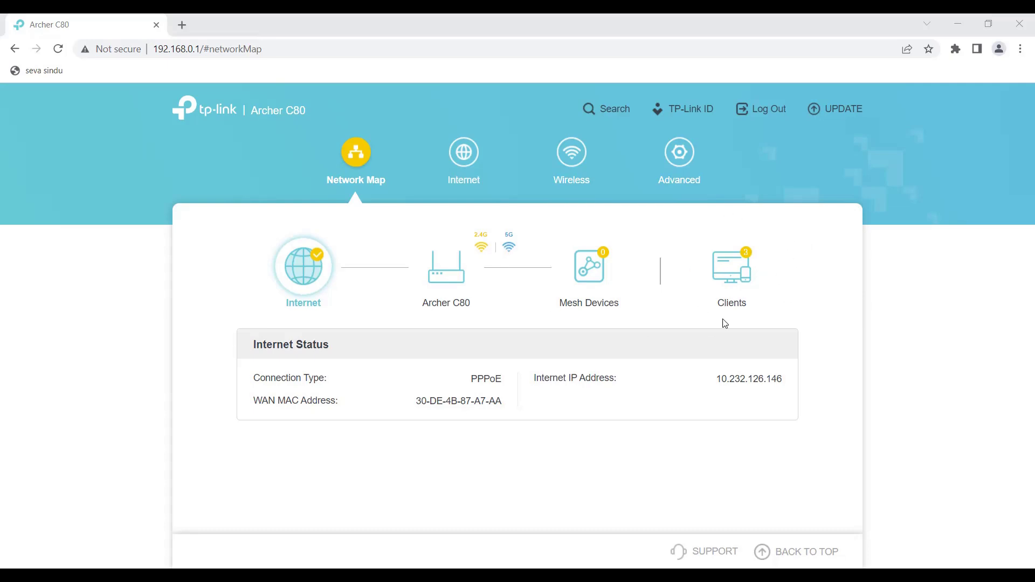
# - Navigate to Advanced > Wireless > Guest Network
pyautogui.click(692, 166)
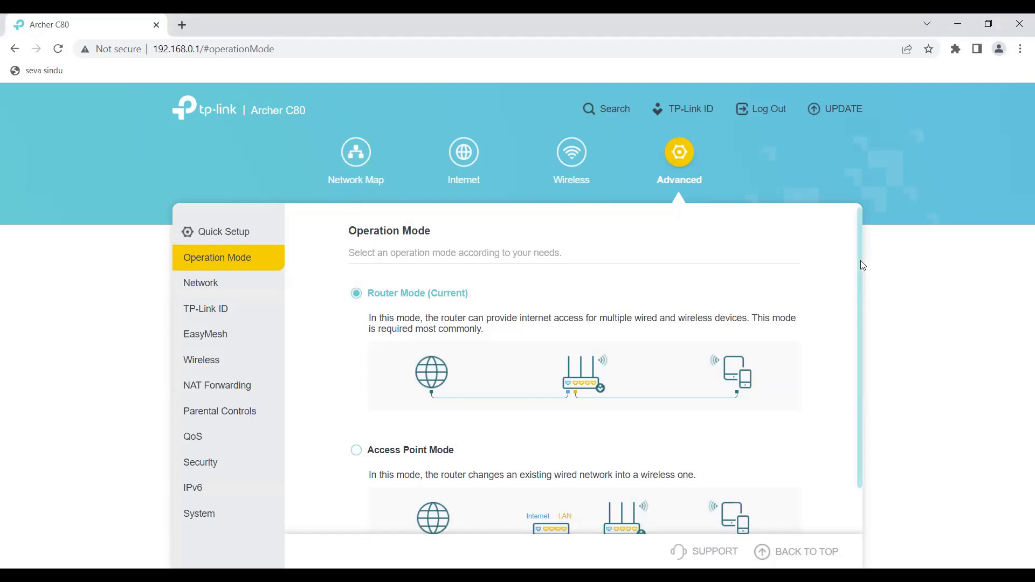
pyautogui.moveTo(860, 261); pyautogui.dragTo(856, 326)
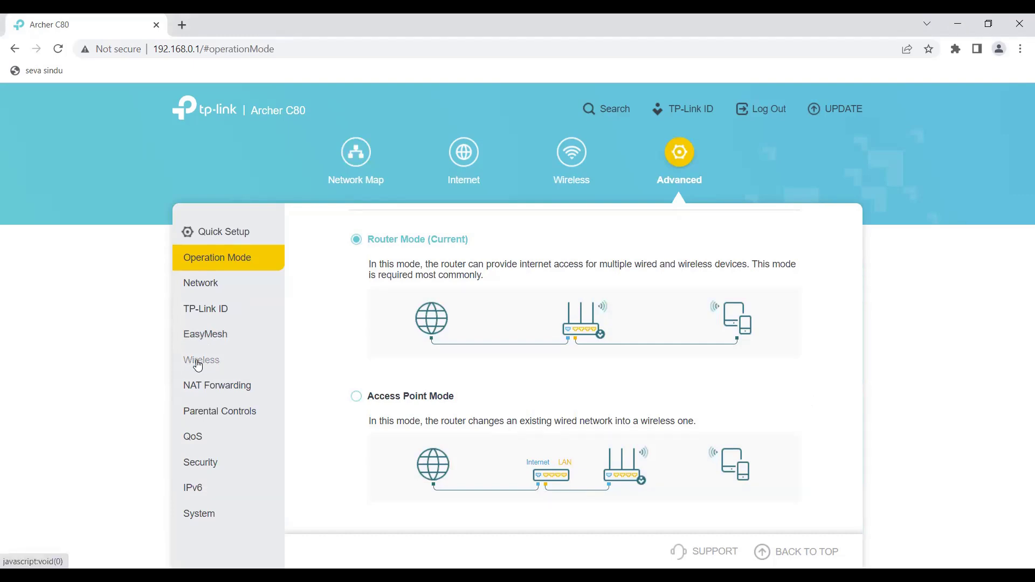
pyautogui.click(198, 365)
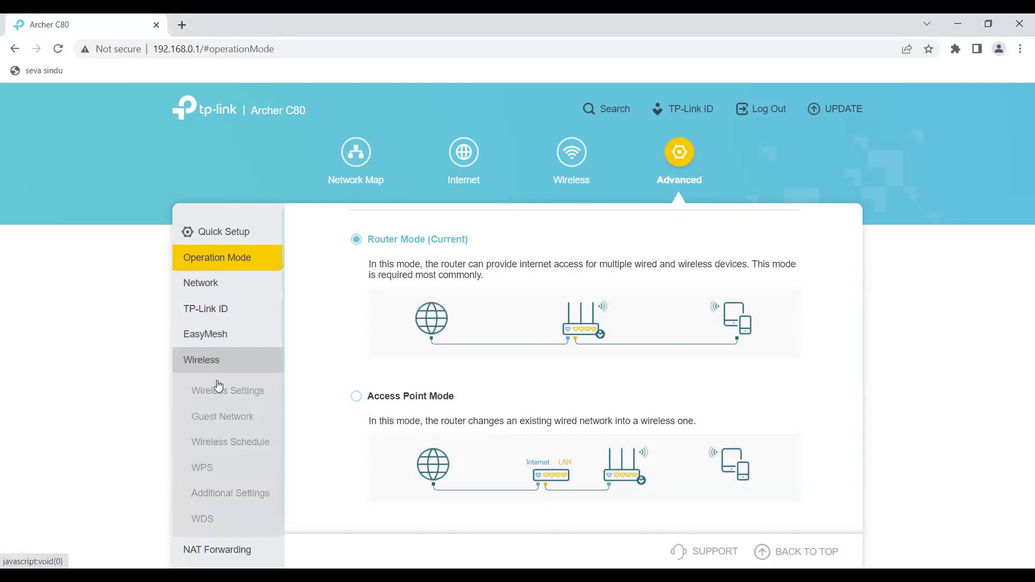
pyautogui.click(221, 420)
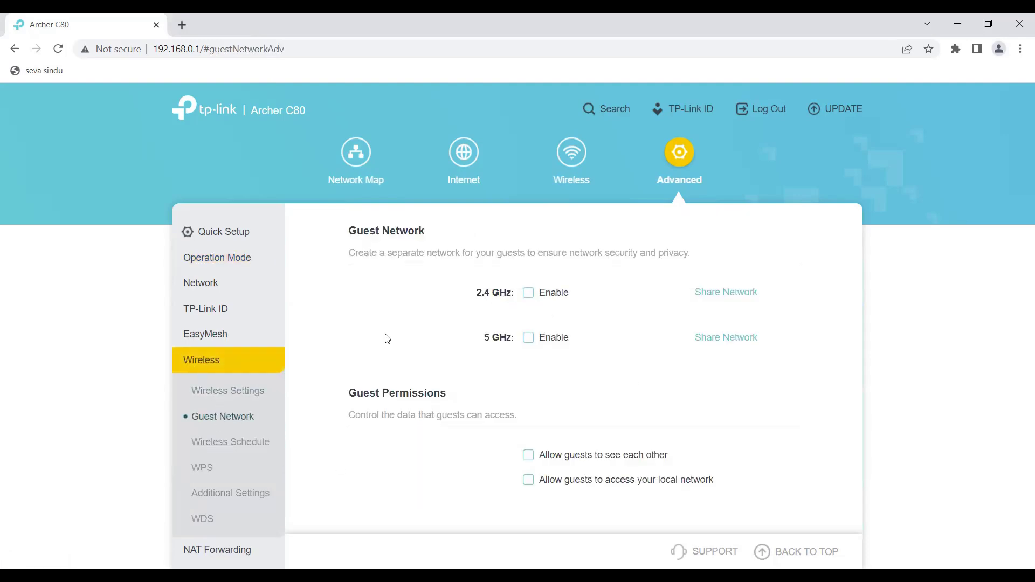
# - Enable both guest networks and replace the guest password with TEST
pyautogui.click(533, 298)
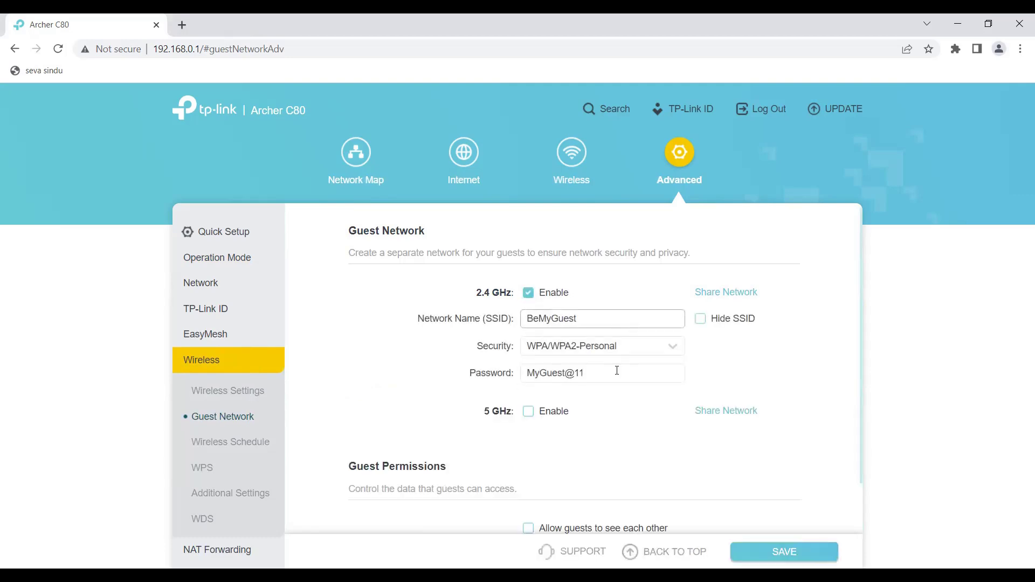
pyautogui.click(529, 413)
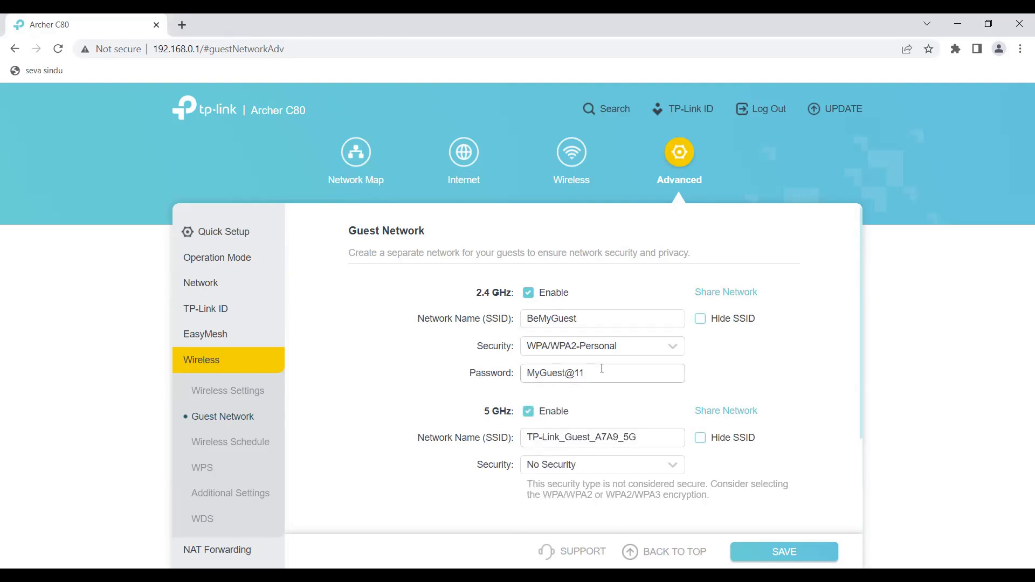
pyautogui.moveTo(602, 368); pyautogui.dragTo(517, 378)
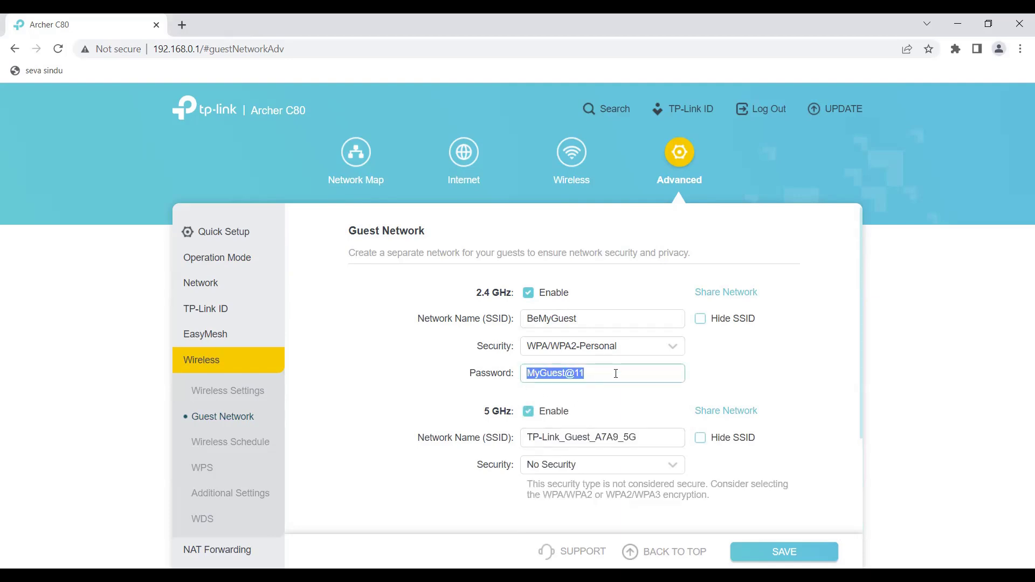
pyautogui.write('TEST123')
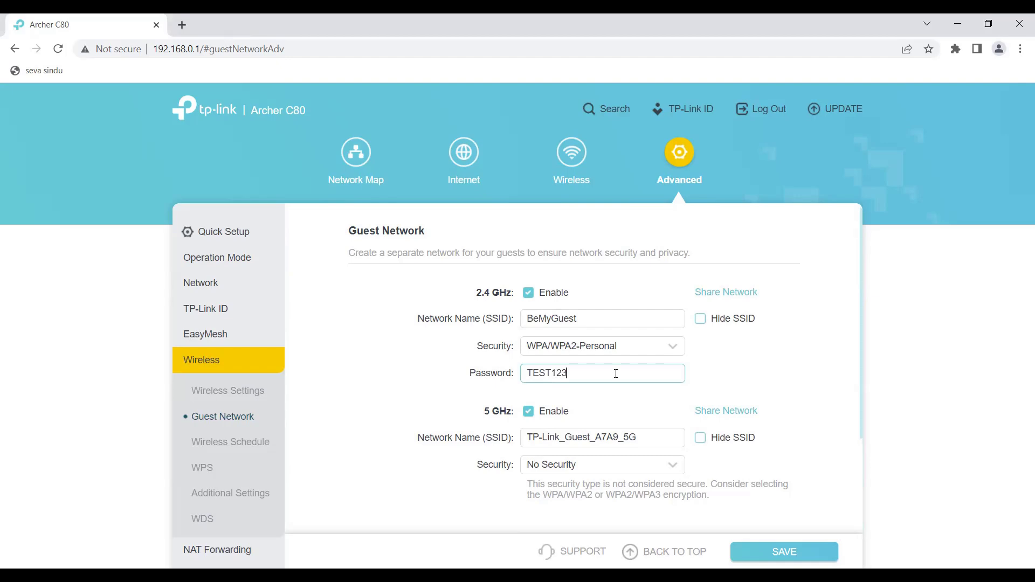
# - Trim the guest network name to MyGuest, then disable the 2.4 GHz and 5 GHz guest networks
pyautogui.moveTo(540, 322); pyautogui.dragTo(511, 323)
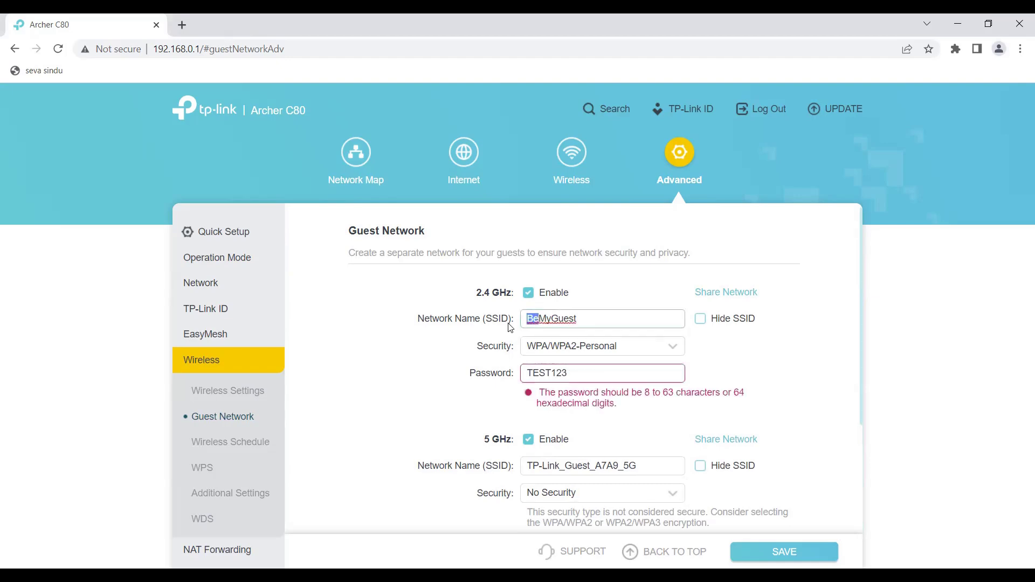
pyautogui.press('BackSpace')
pyautogui.click(586, 380)
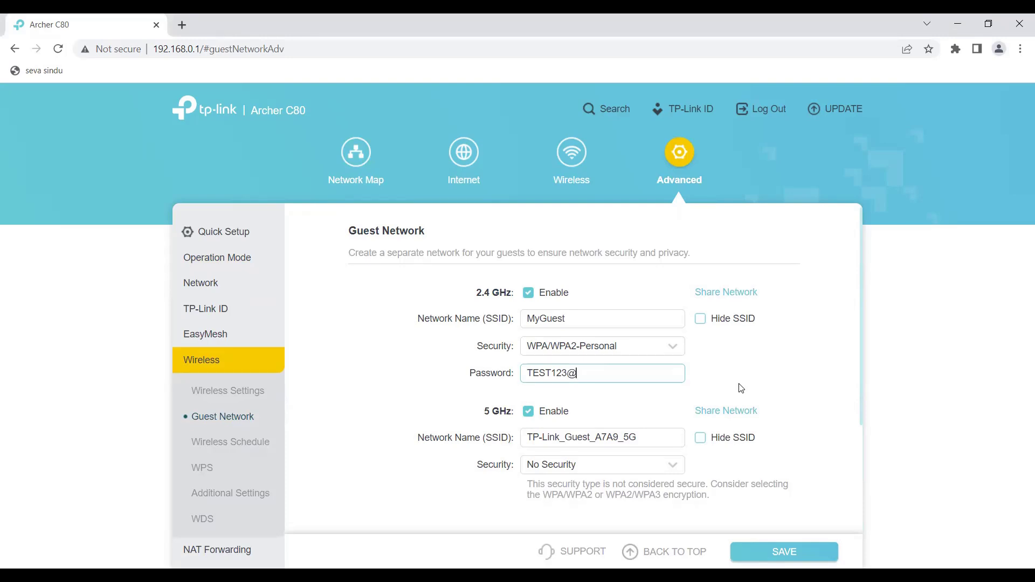
pyautogui.click(528, 293)
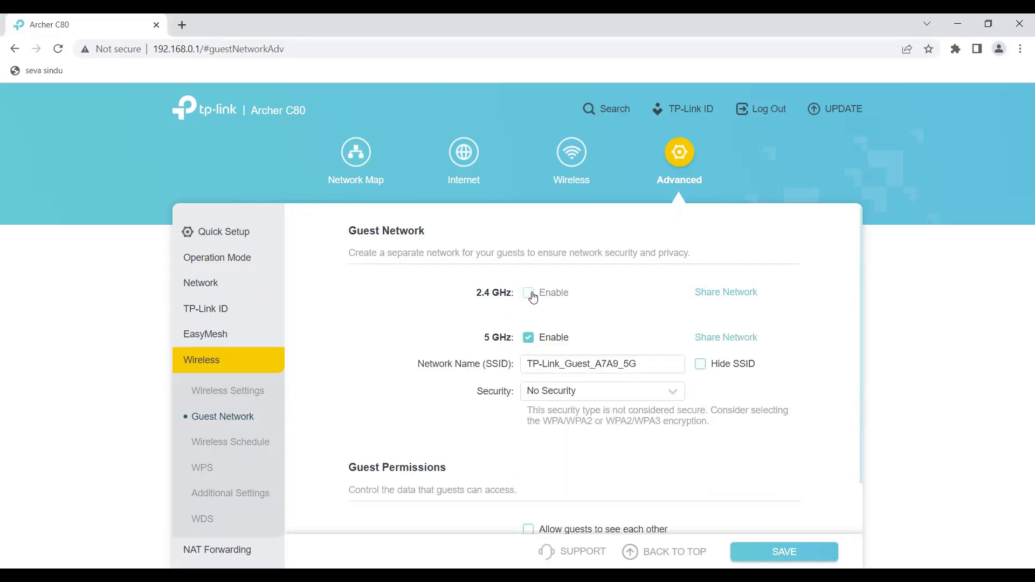
pyautogui.click(529, 338)
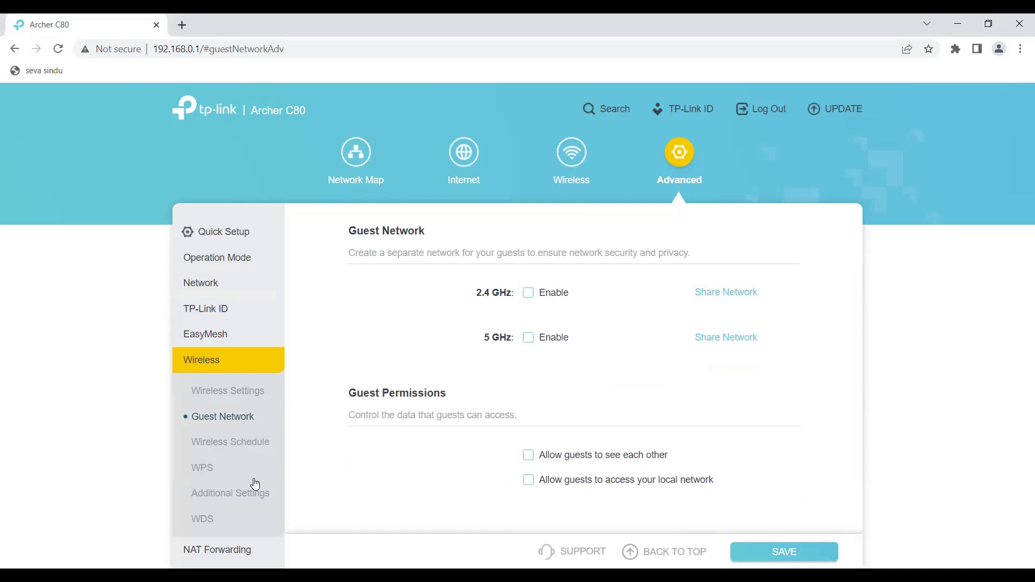
# - Enable the Wireless Schedule, then start and discard a new wireless-off period
pyautogui.click(236, 447)
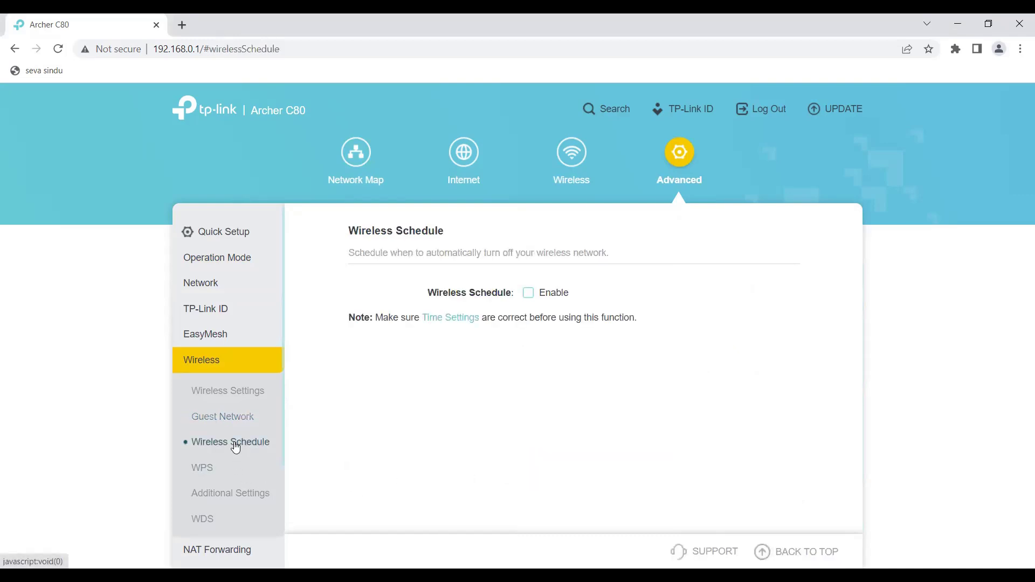
pyautogui.click(530, 295)
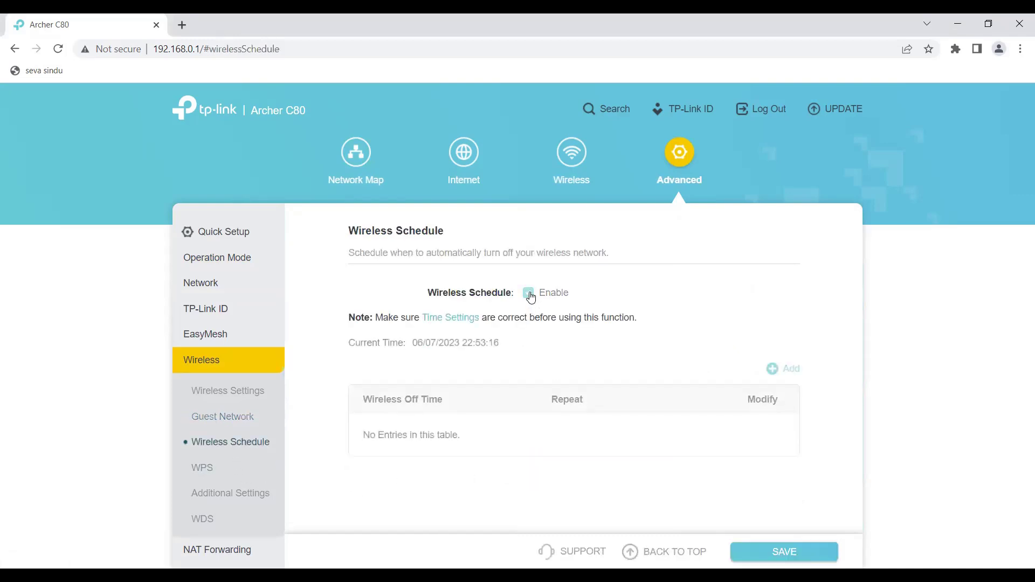
pyautogui.click(773, 370)
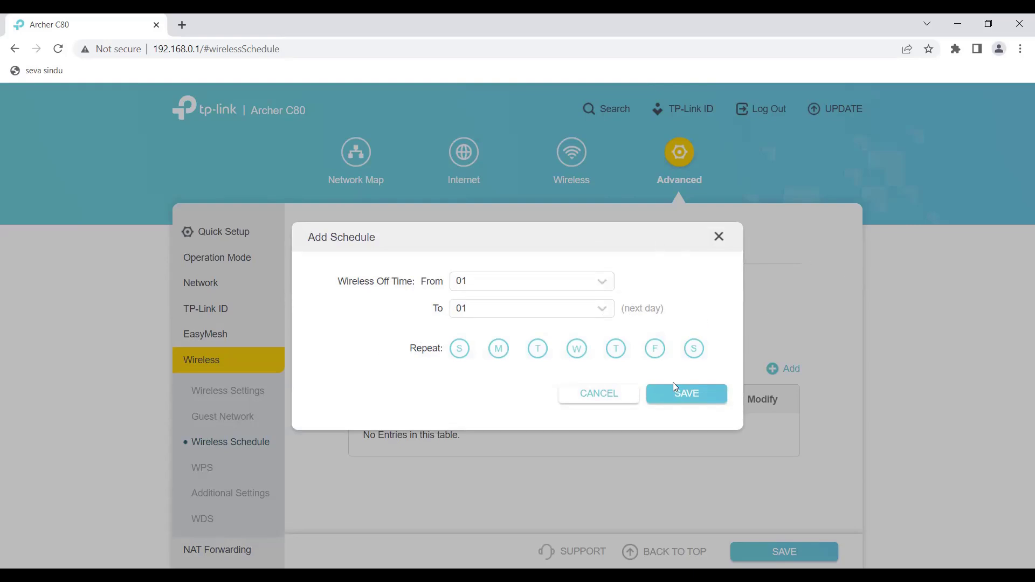
pyautogui.click(599, 394)
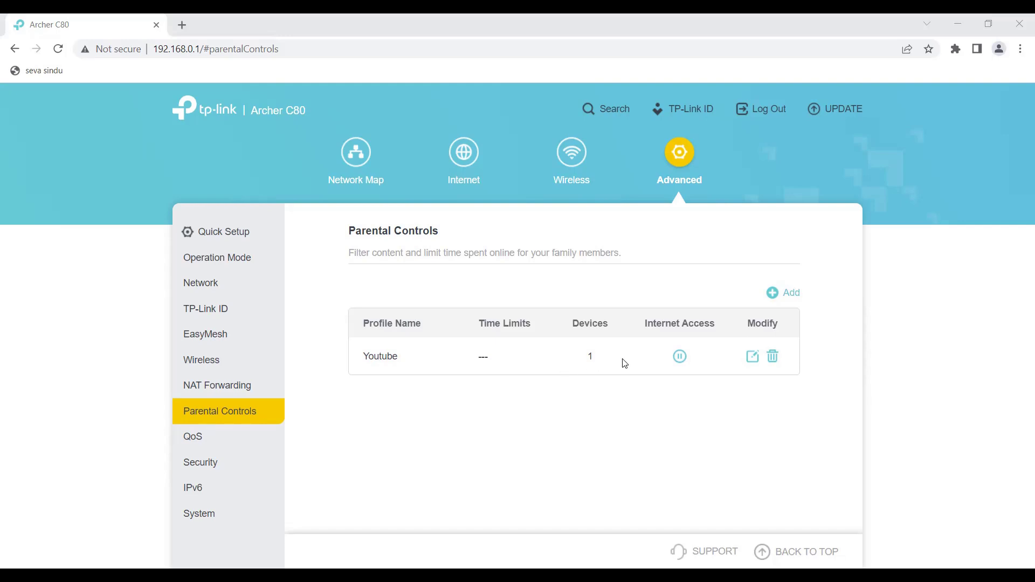
# - Start a new parental-control profile and name it facebook
pyautogui.click(776, 299)
pyautogui.click(563, 251)
pyautogui.write('YOUT')
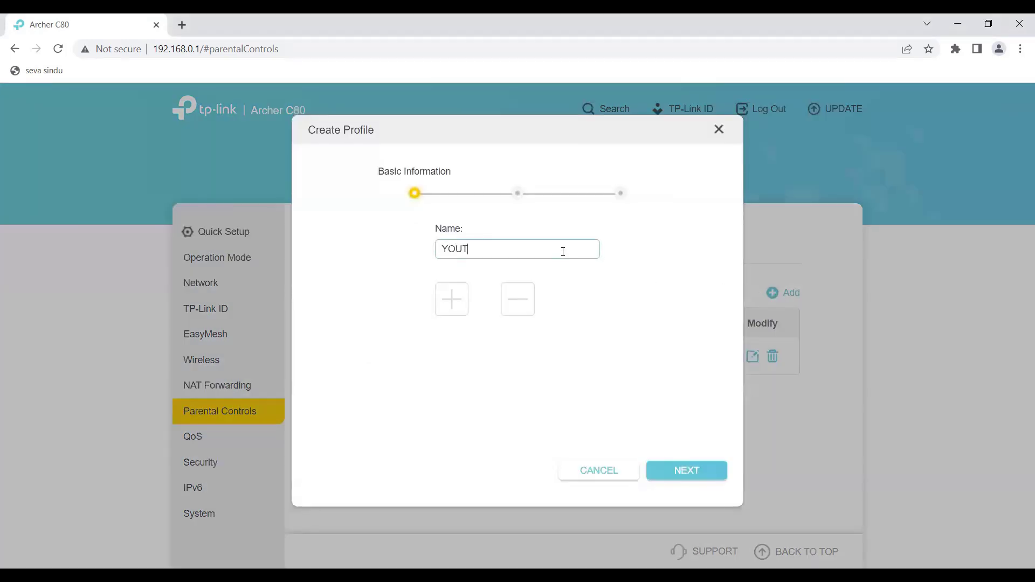
pyautogui.press('BackSpace')
pyautogui.press('BackSpace')
pyautogui.press('BackSpace')
pyautogui.press('BackSpace')
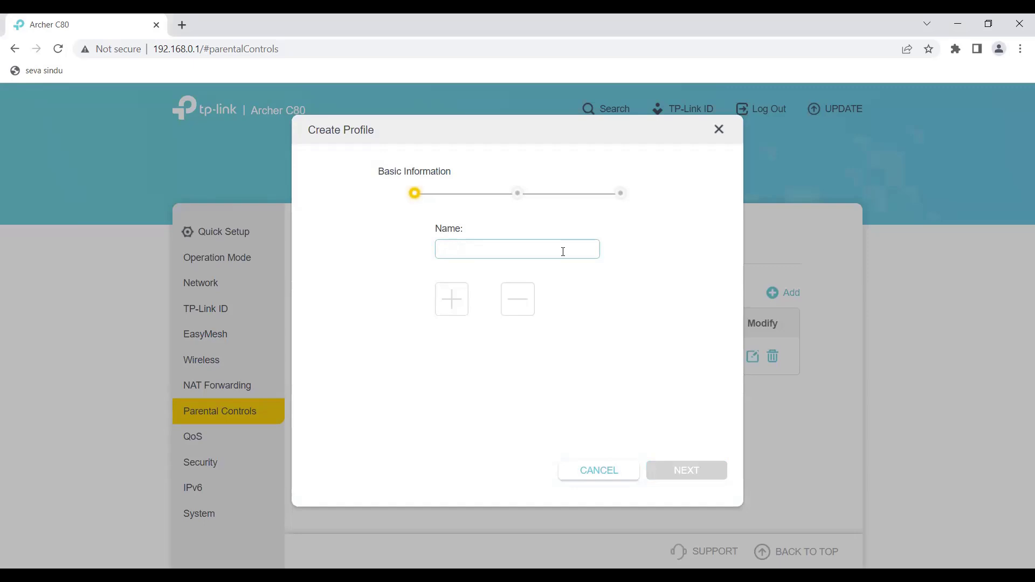
pyautogui.write('YOUtube')
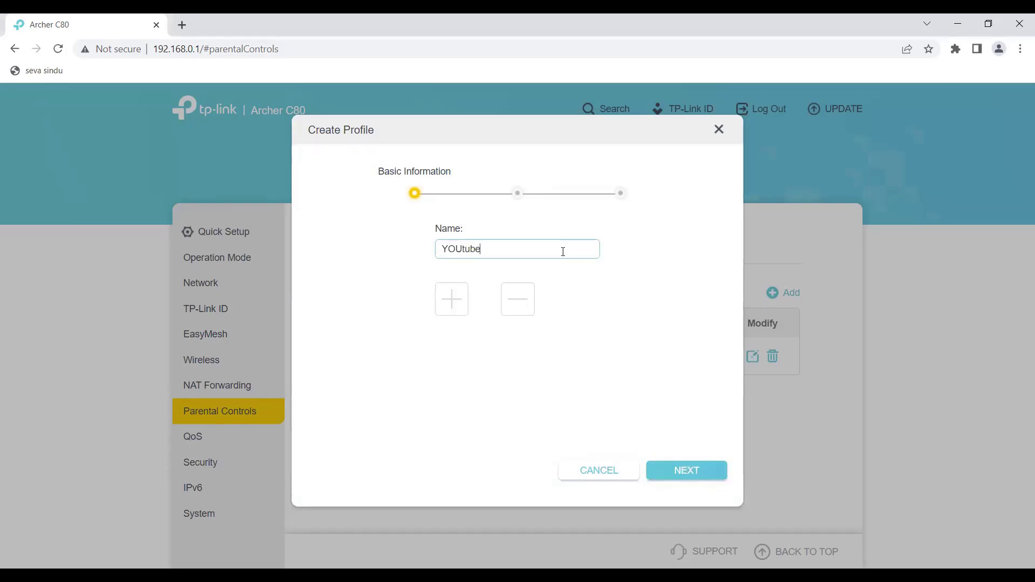
pyautogui.press('BackSpace')
pyautogui.press('BackSpace')
pyautogui.press('BackSpace')
pyautogui.press('BackSpace')
pyautogui.press('BackSpace')
pyautogui.press('BackSpace')
pyautogui.press('BackSpace')
pyautogui.write('facebook')
# - Assign the DESKTOP-6NQDLR5 computer to the facebook profile
pyautogui.click(454, 305)
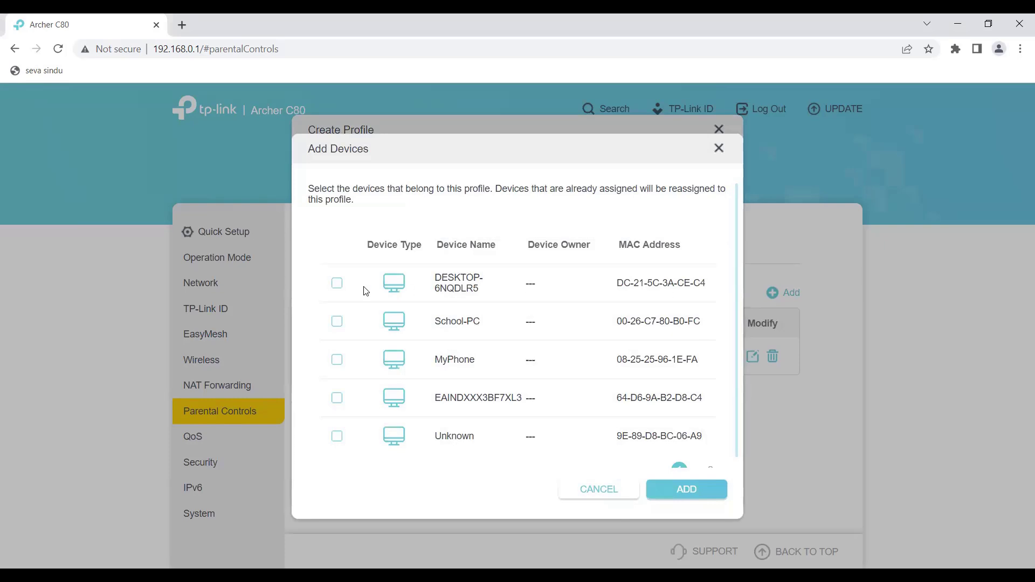
pyautogui.click(337, 284)
pyautogui.click(701, 492)
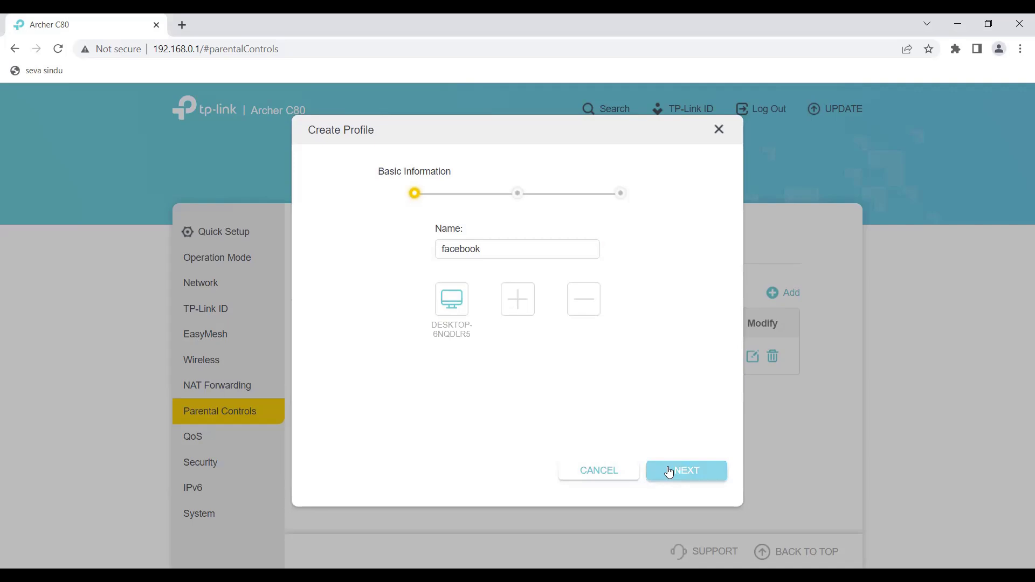
pyautogui.click(675, 467)
# - Add facebook and youtube as blocked keywords and save the facebook profile
pyautogui.click(441, 294)
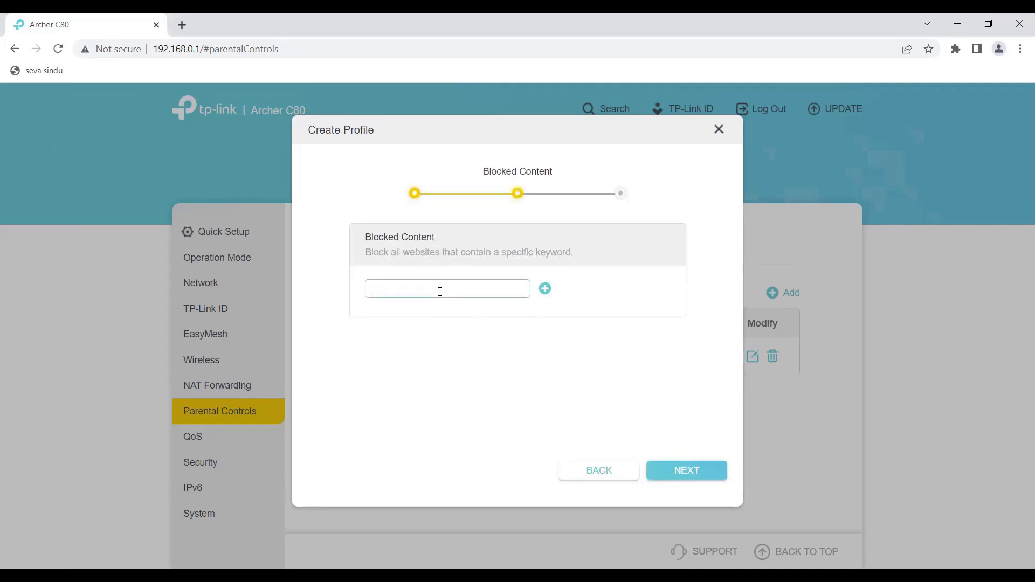
pyautogui.write('facebook')
pyautogui.click(545, 290)
pyautogui.click(484, 293)
pyautogui.write('yout')
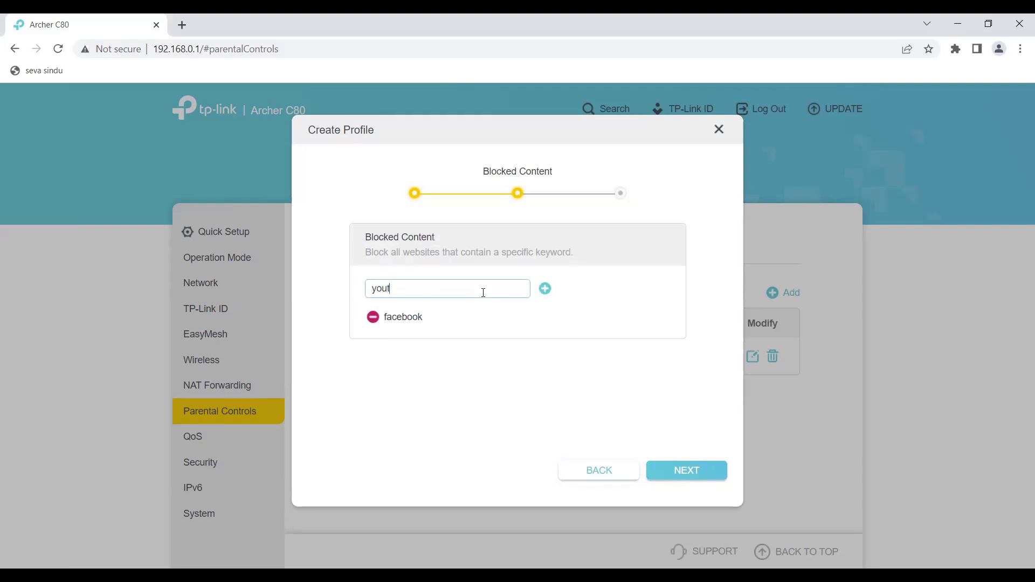
pyautogui.write('ube')
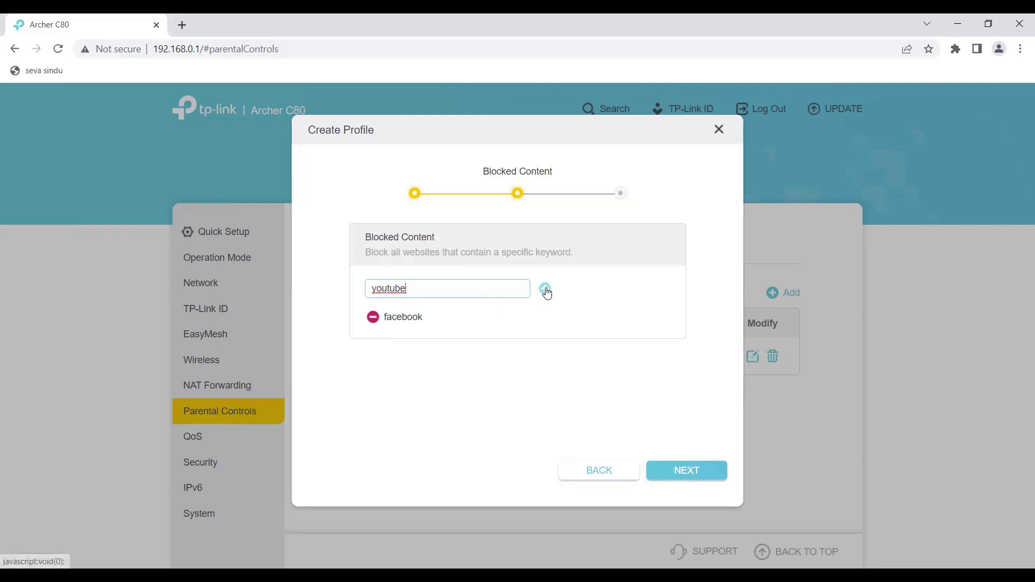
pyautogui.click(545, 289)
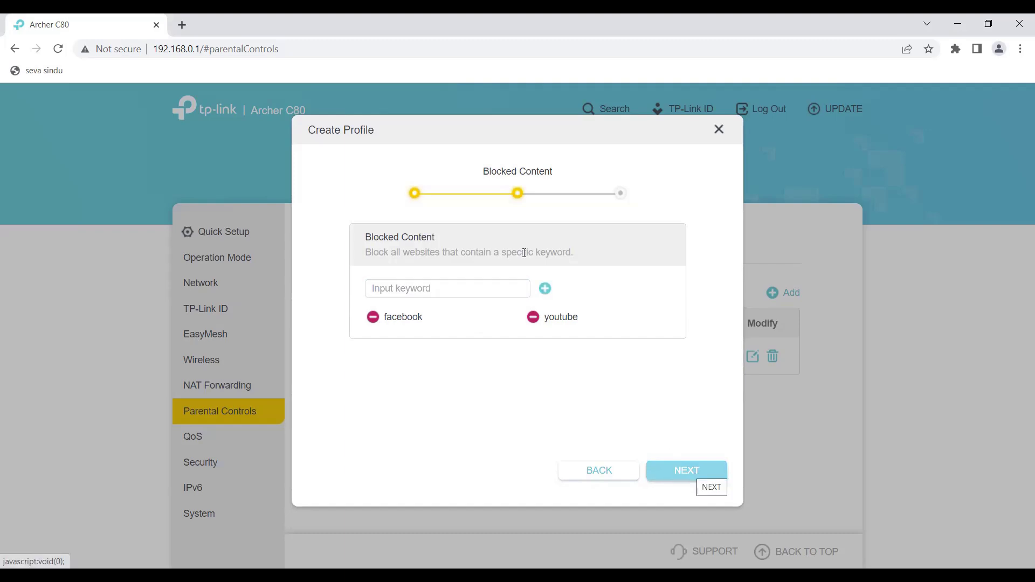
pyautogui.click(699, 483)
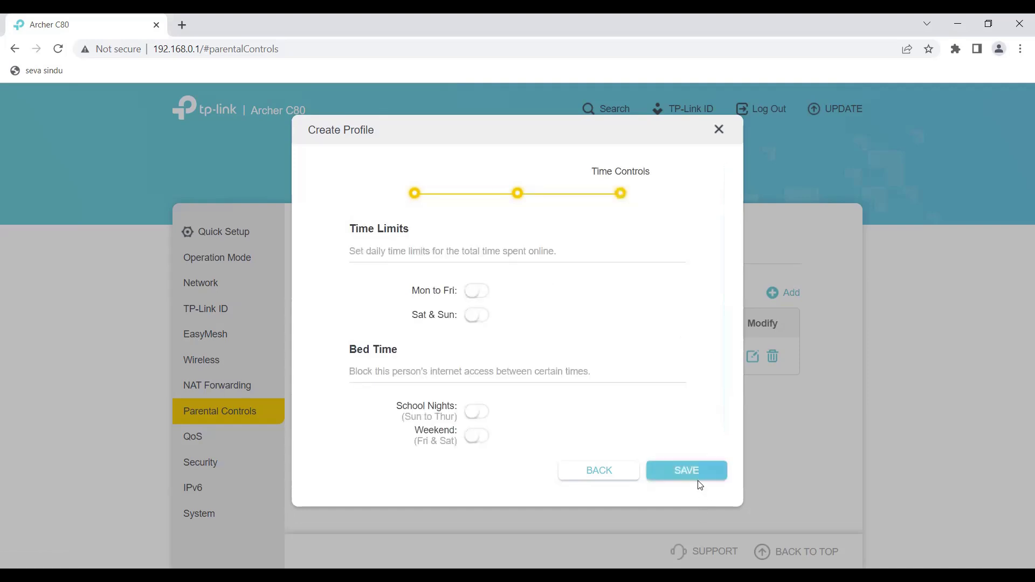
pyautogui.click(695, 480)
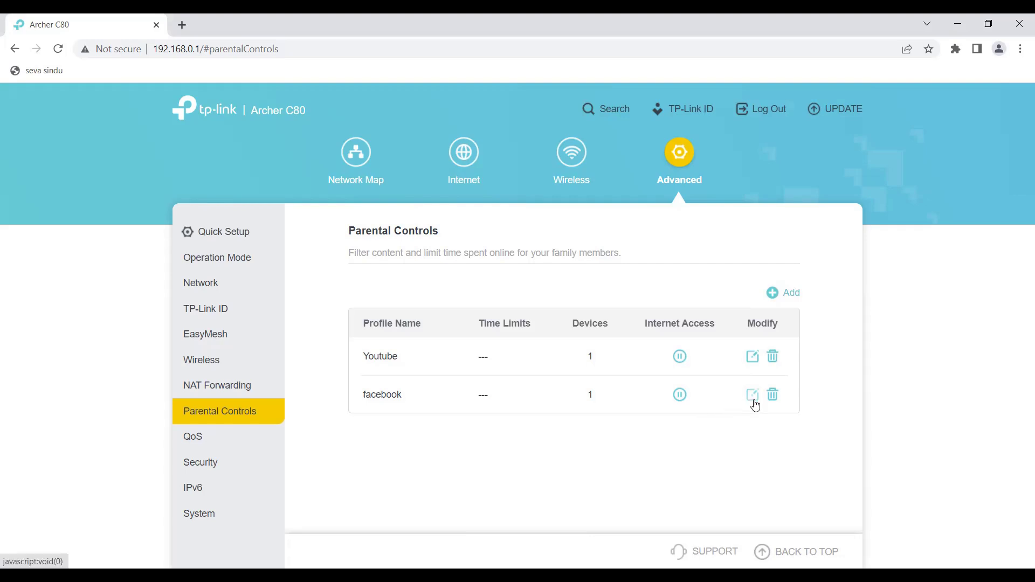
# - Create a new parental control profile named Block and assign the MyPhone device to it
pyautogui.click(780, 295)
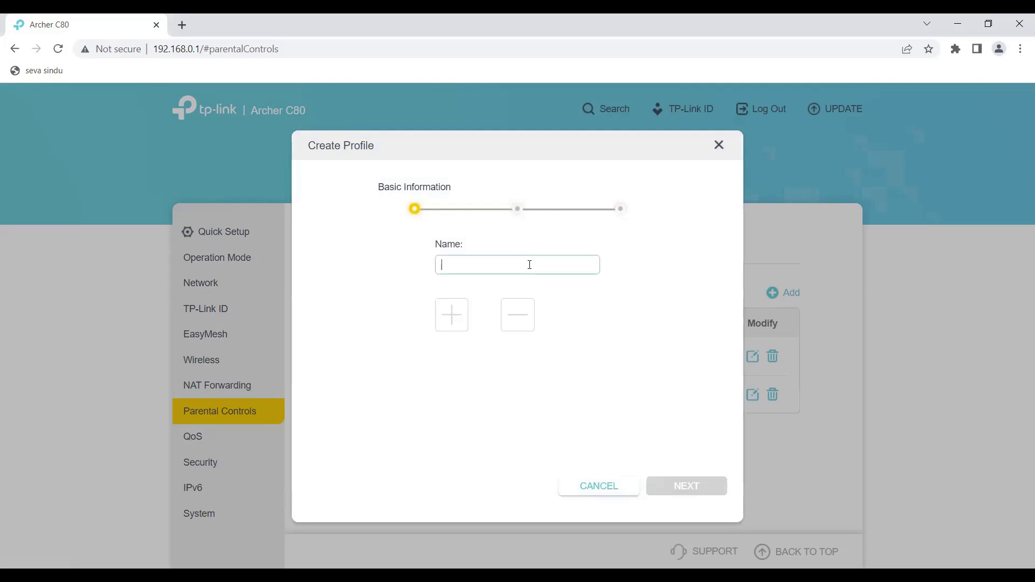
pyautogui.write('Block')
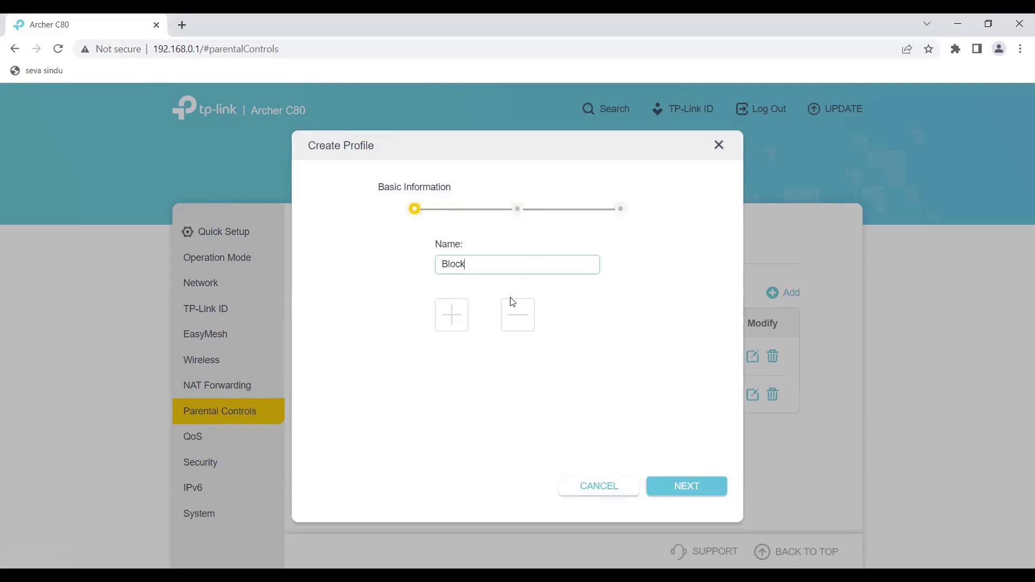
pyautogui.click(456, 317)
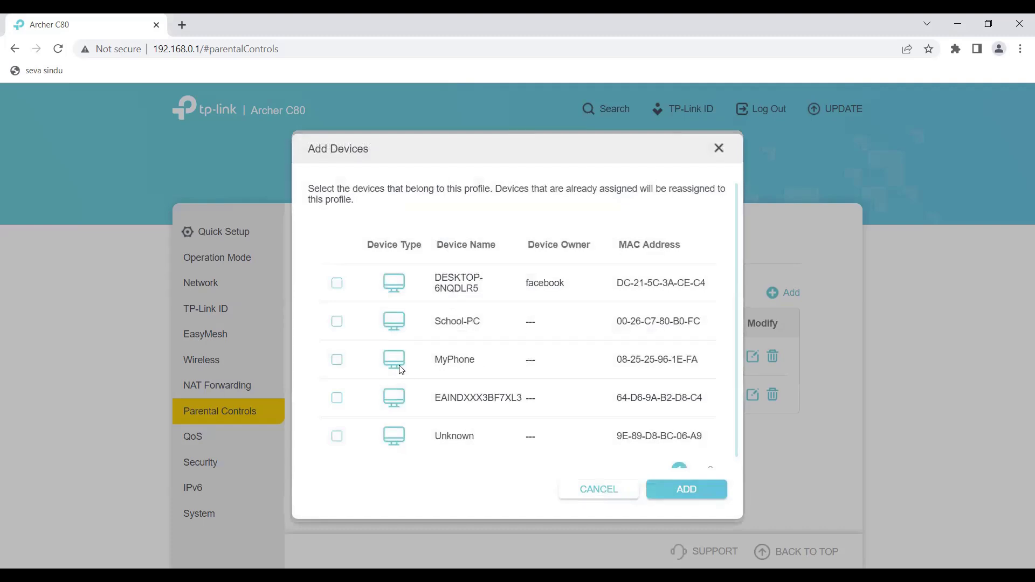
pyautogui.click(337, 361)
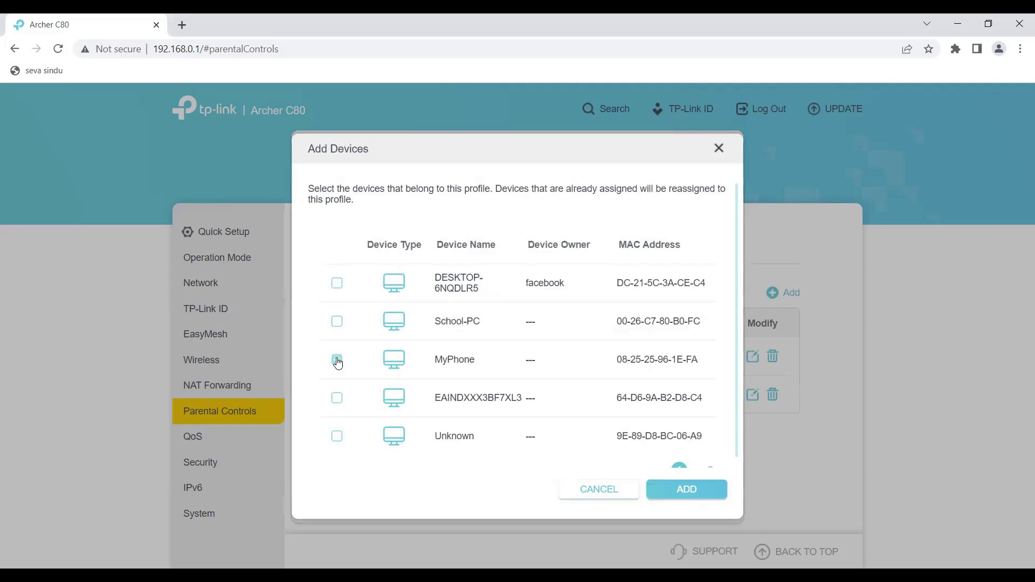
pyautogui.click(684, 492)
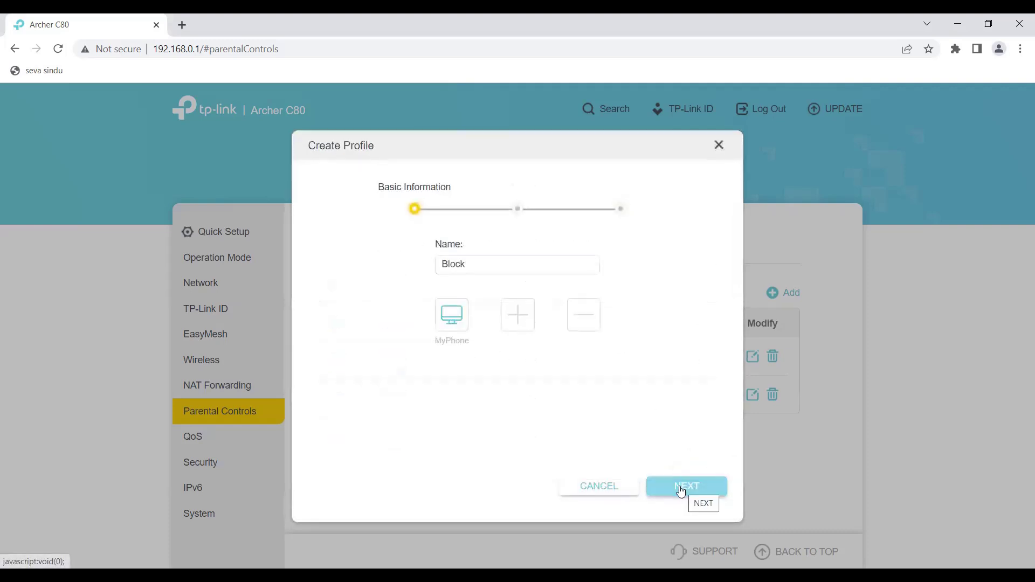
# - Give the Block profile a 2-hour daily limit on weekdays and weekends, then save it
pyautogui.click(682, 491)
pyautogui.click(682, 490)
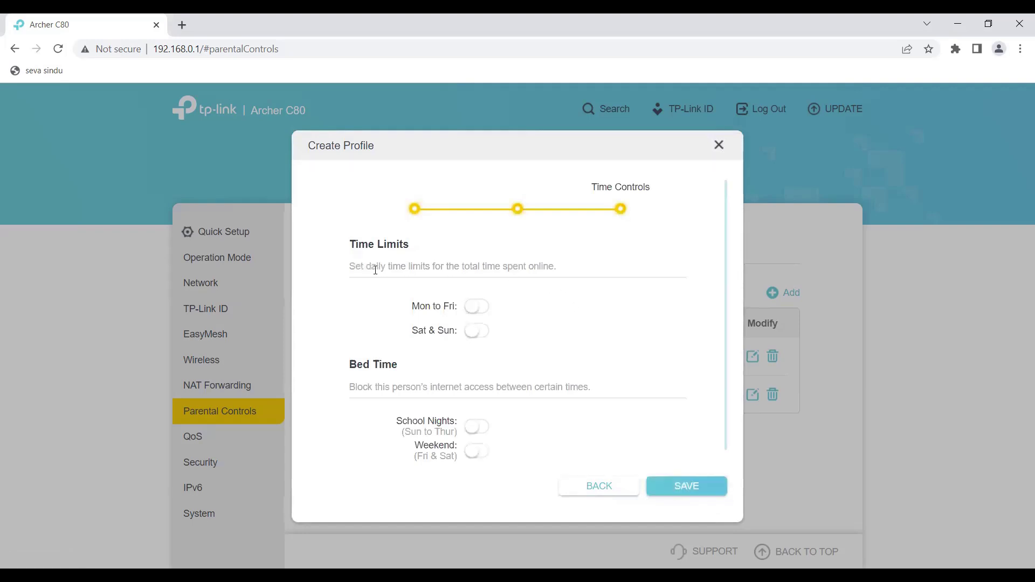
pyautogui.click(479, 308)
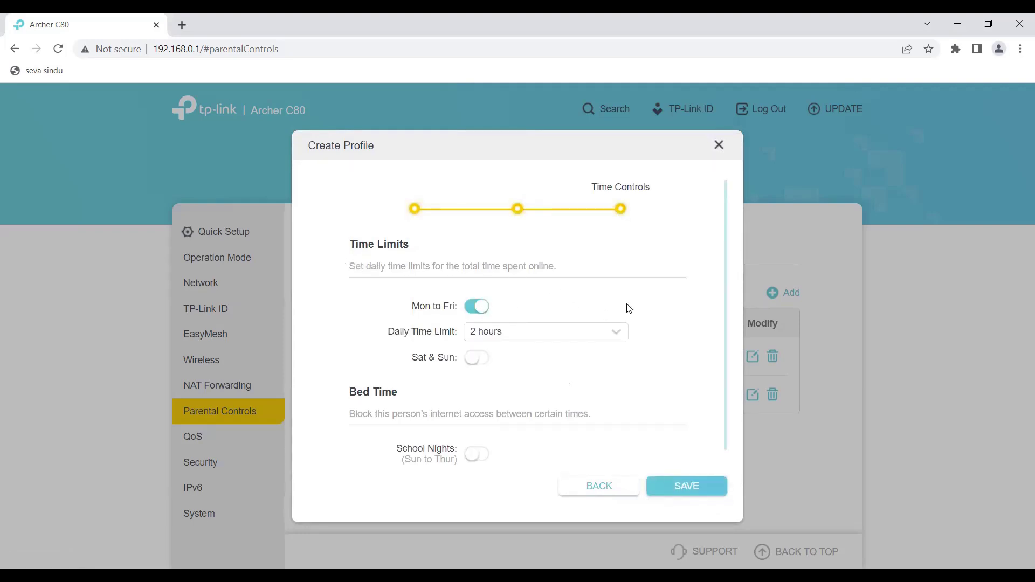
pyautogui.click(480, 359)
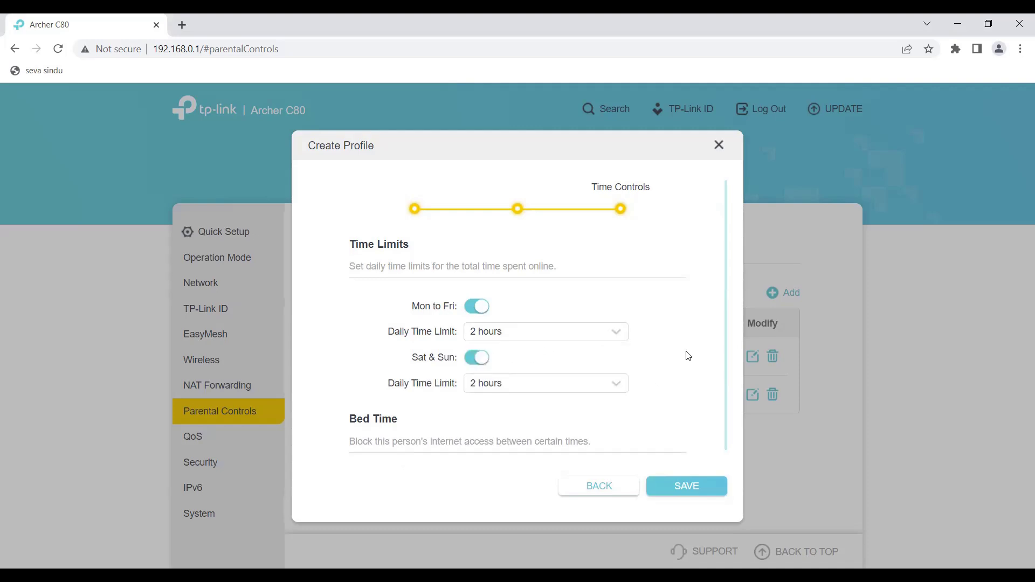
pyautogui.scroll(-2, 691, 349)
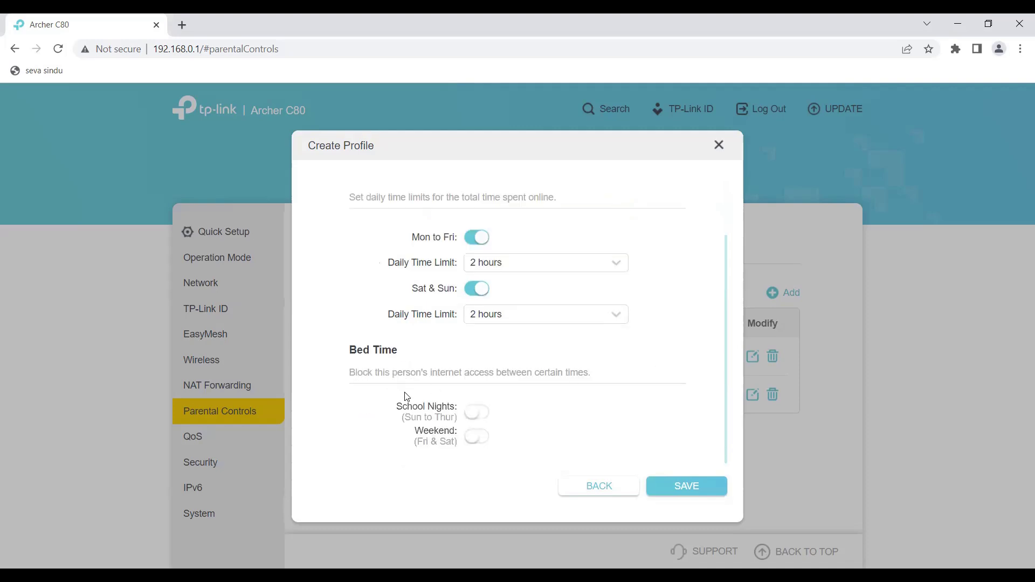
pyautogui.click(477, 414)
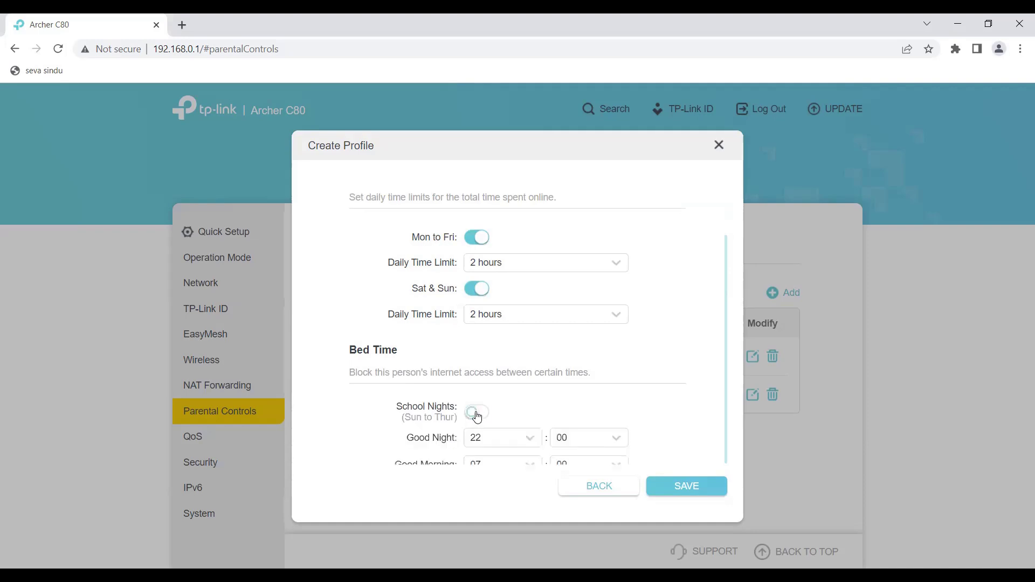
pyautogui.click(477, 414)
pyautogui.click(672, 493)
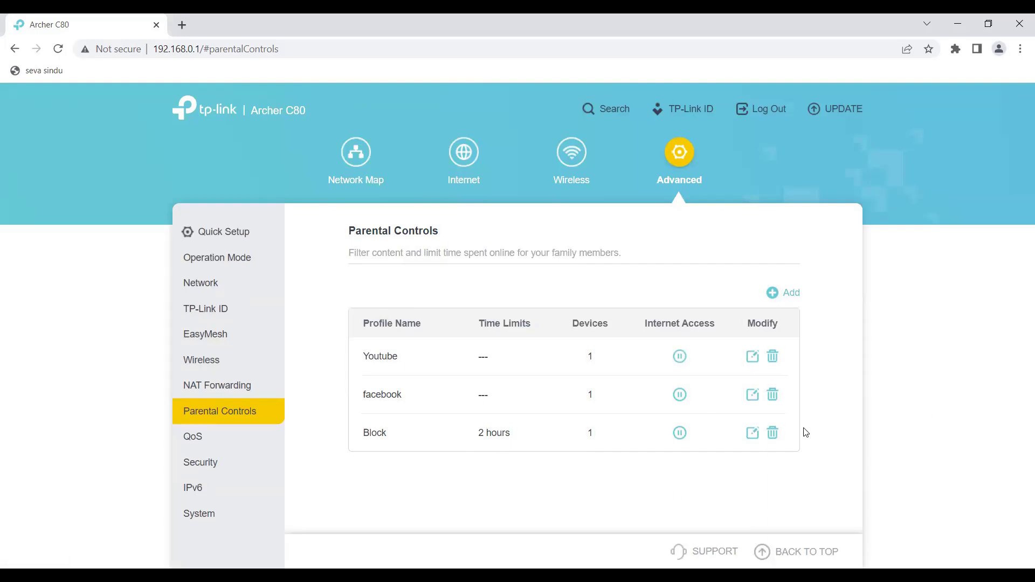
# - Delete the Block profile and the facebook profile, confirming each deletion
pyautogui.click(773, 433)
pyautogui.click(689, 352)
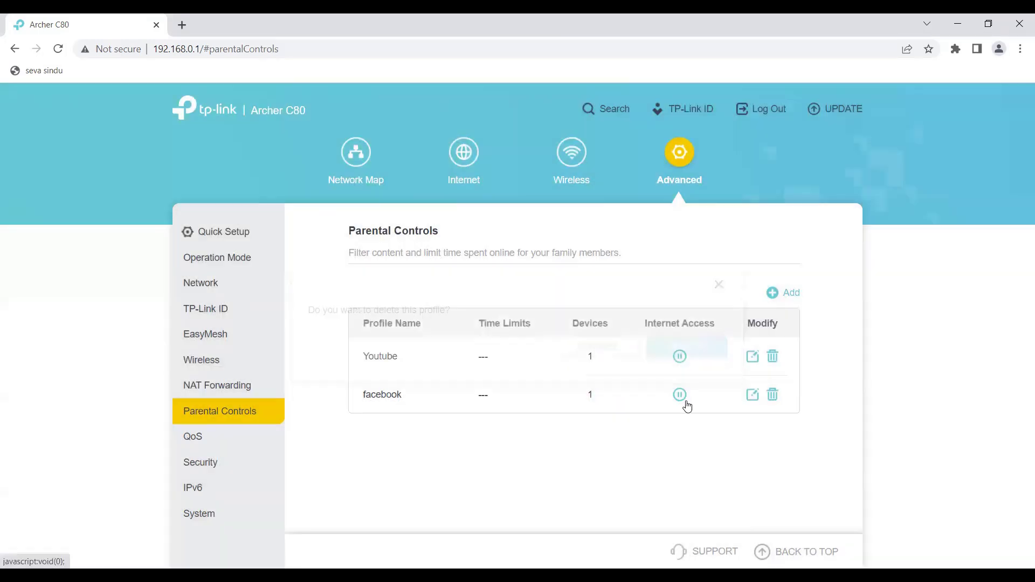
pyautogui.click(773, 395)
pyautogui.click(694, 349)
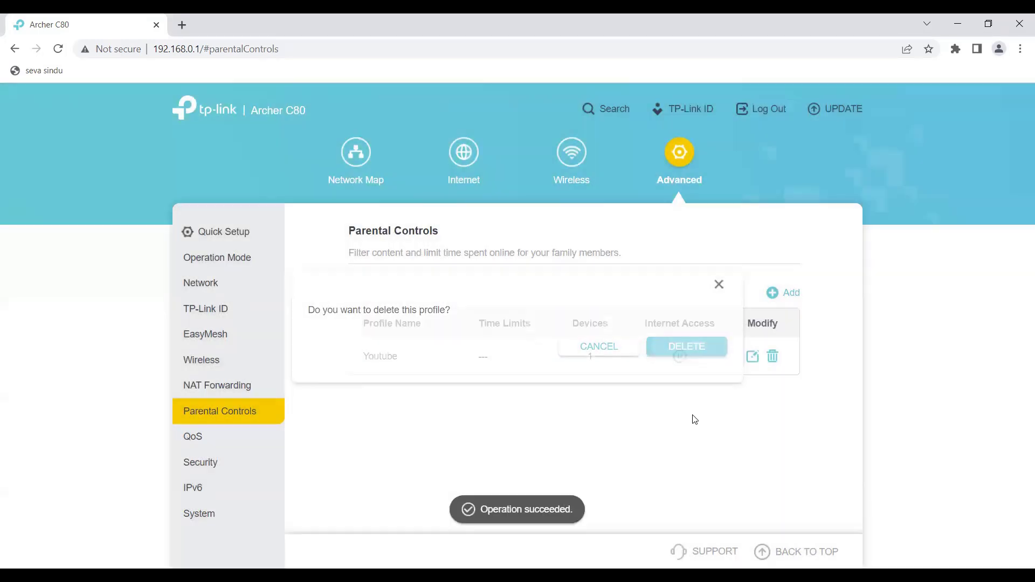